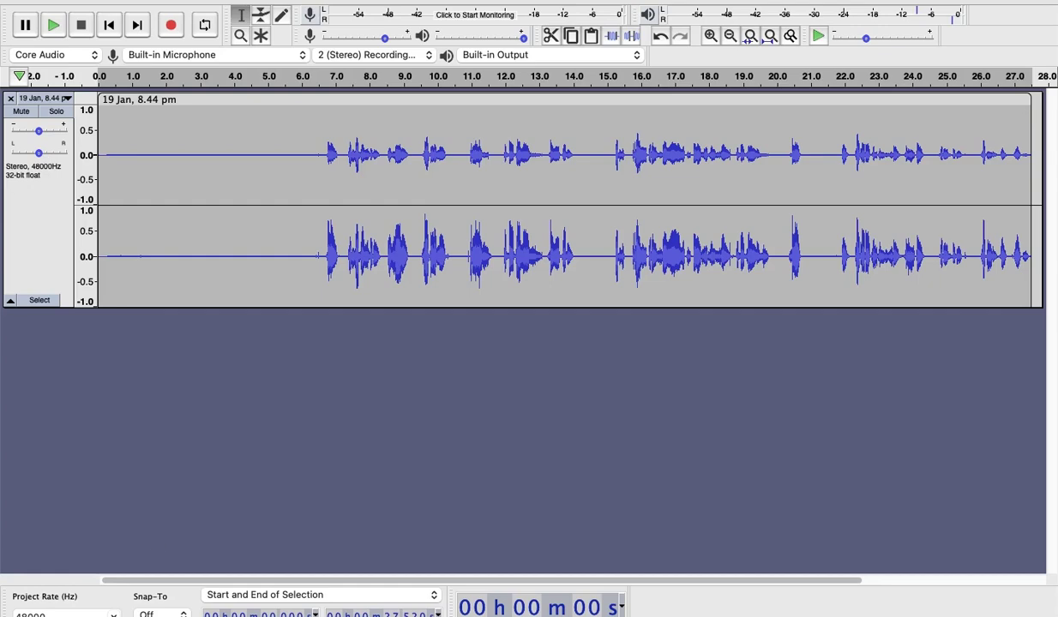
pyautogui.click(24, 4)
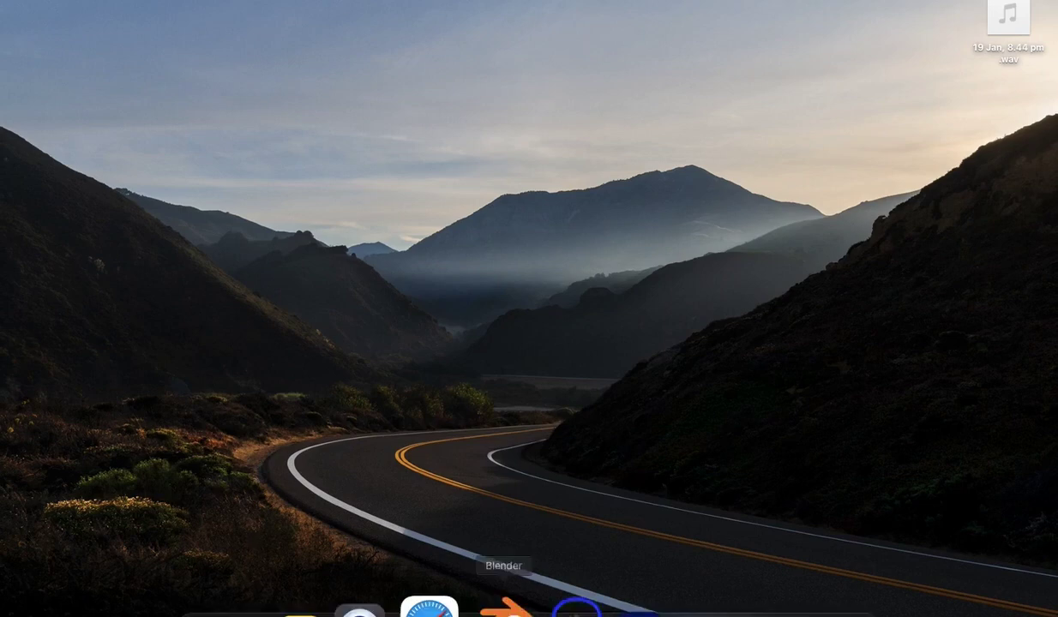
pyautogui.click(548, 587)
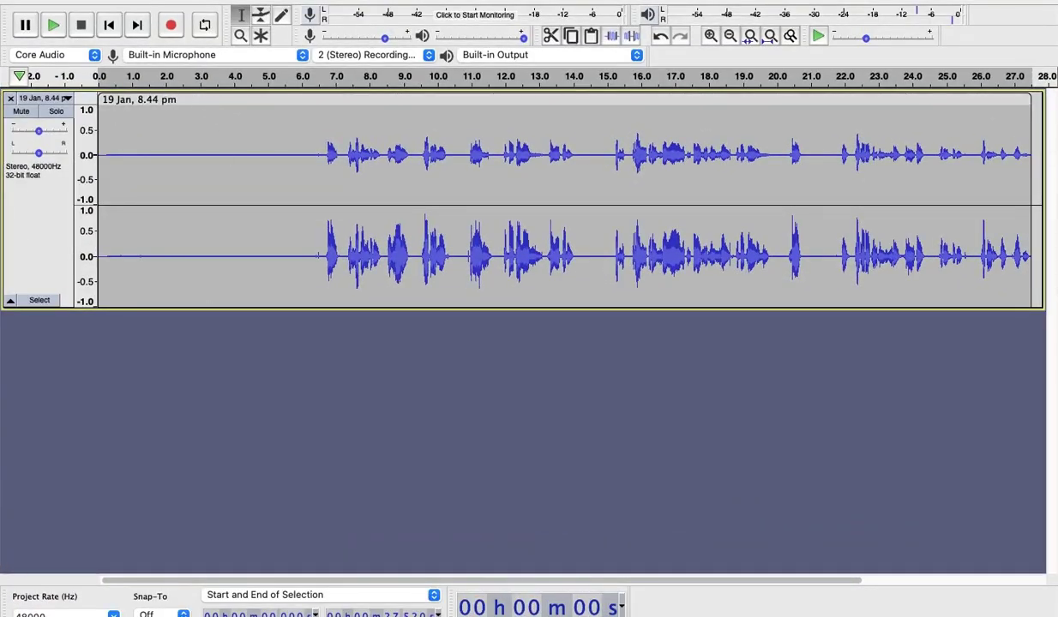
# Step: Import the 19 Jan, 8.44 pm.wav recording as an audio track
pyautogui.click(128, 0)
pyautogui.moveTo(133, 116)
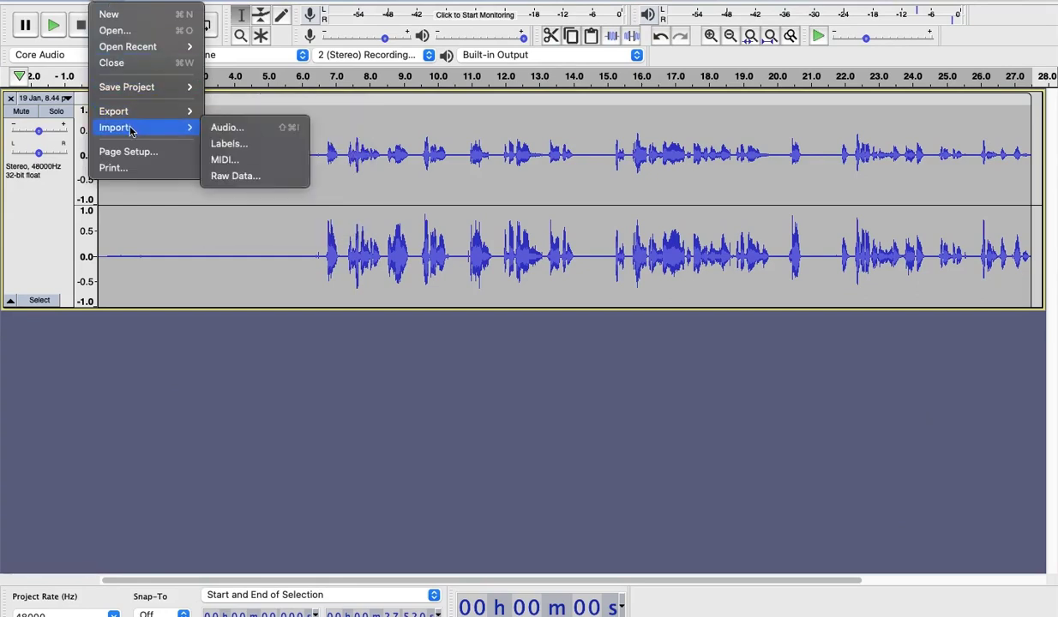
pyautogui.click(219, 129)
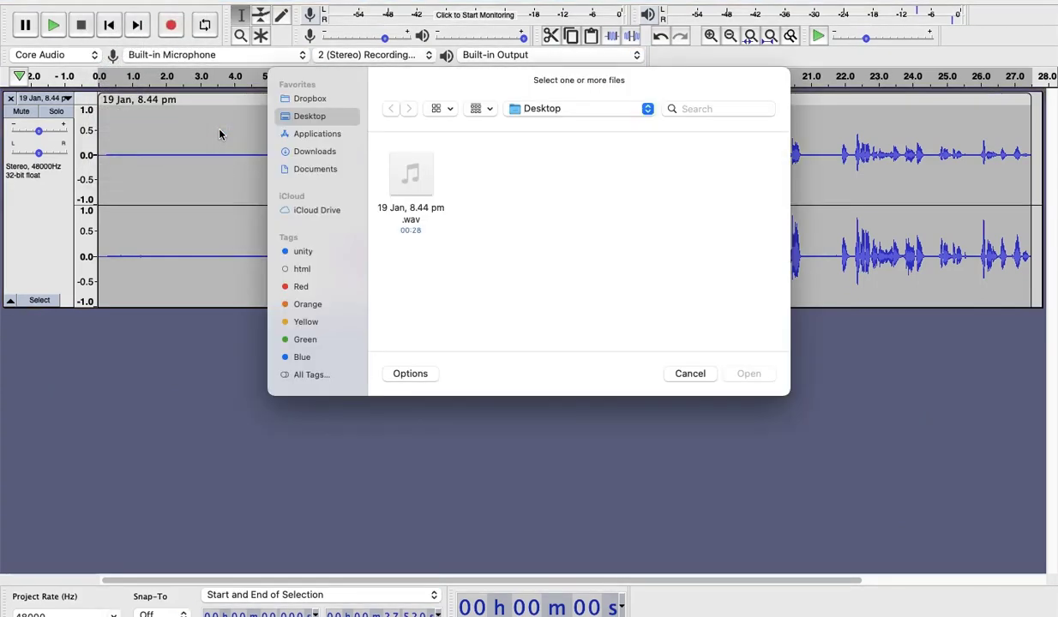
pyautogui.click(411, 171)
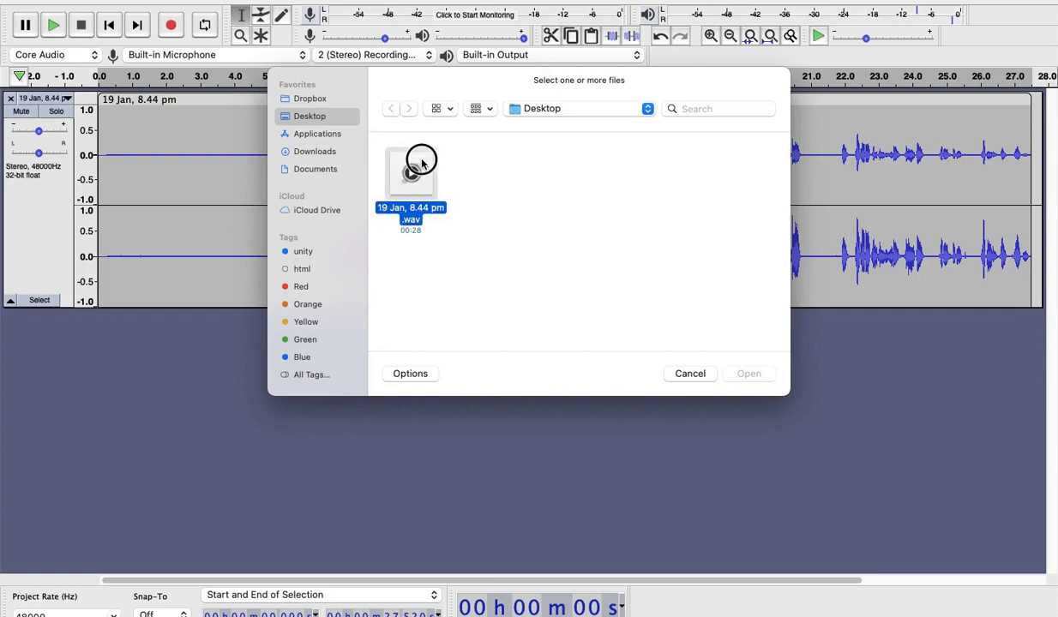
pyautogui.click(748, 373)
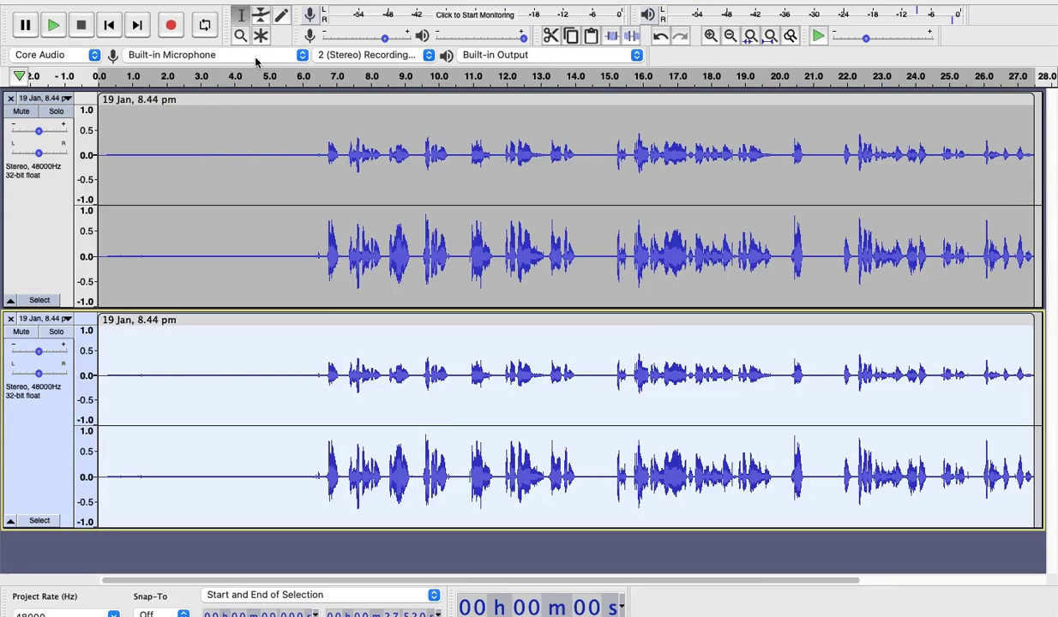
# Step: Start a new empty project and import 19 Jan, 8.44 pm.wav into it
pyautogui.press('super+n')
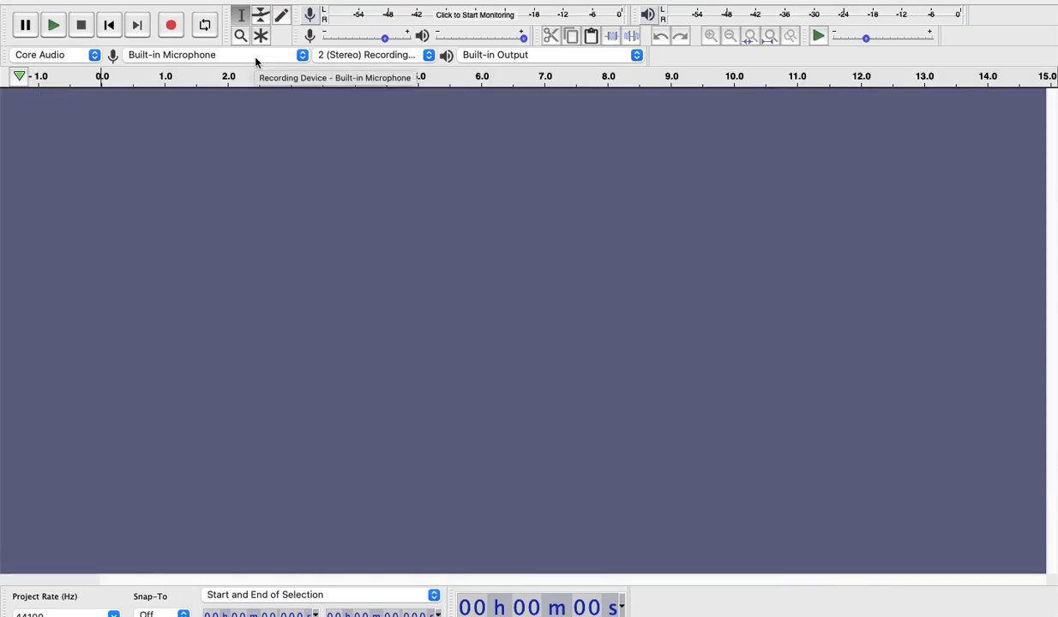
pyautogui.click(109, 8)
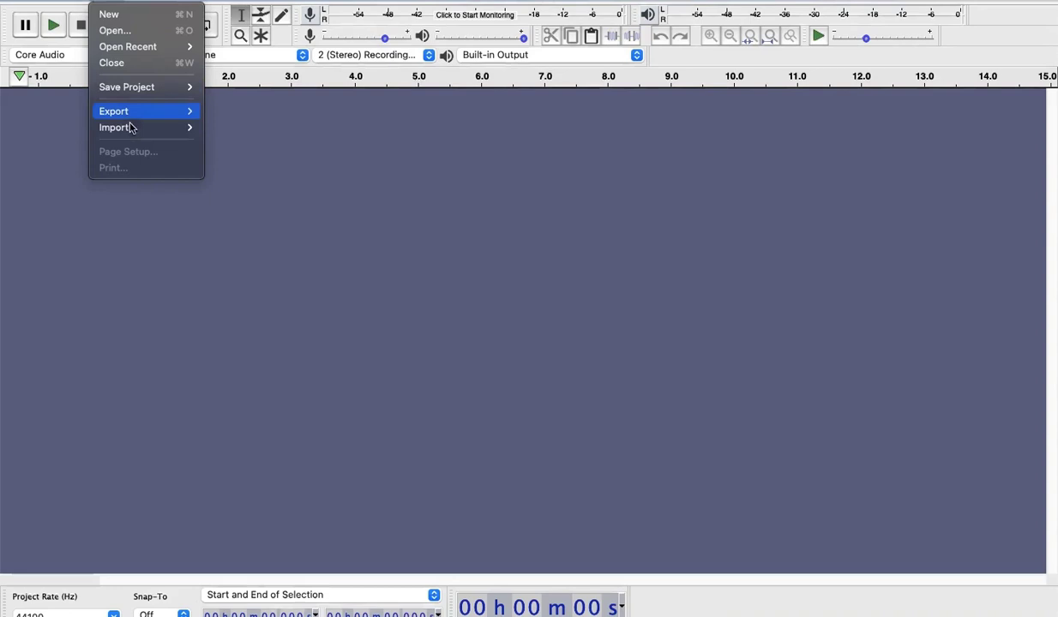
pyautogui.moveTo(130, 128)
pyautogui.click(225, 130)
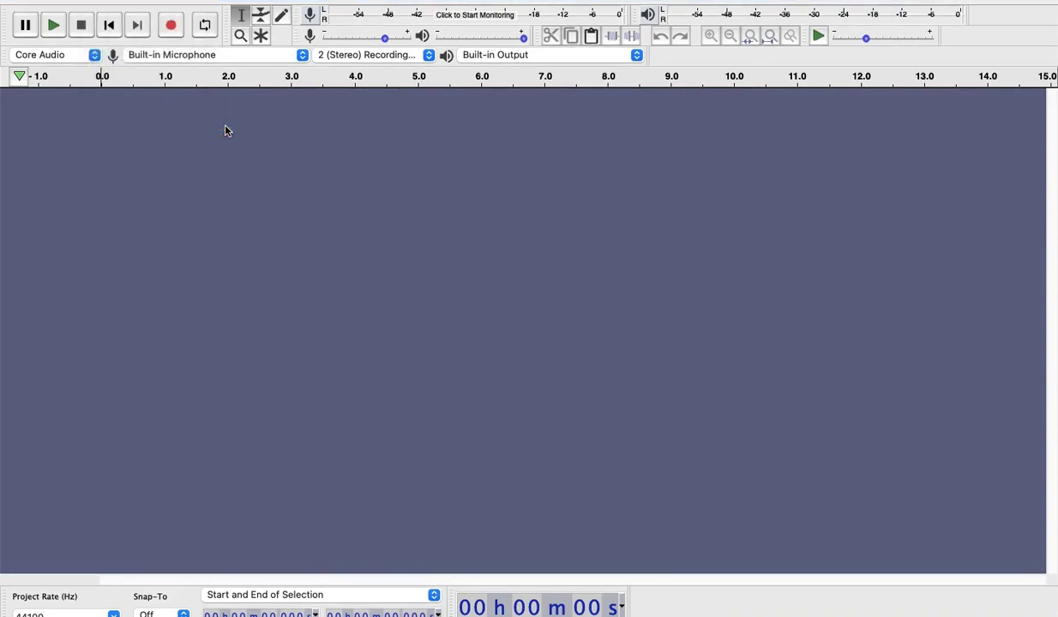
pyautogui.click(420, 182)
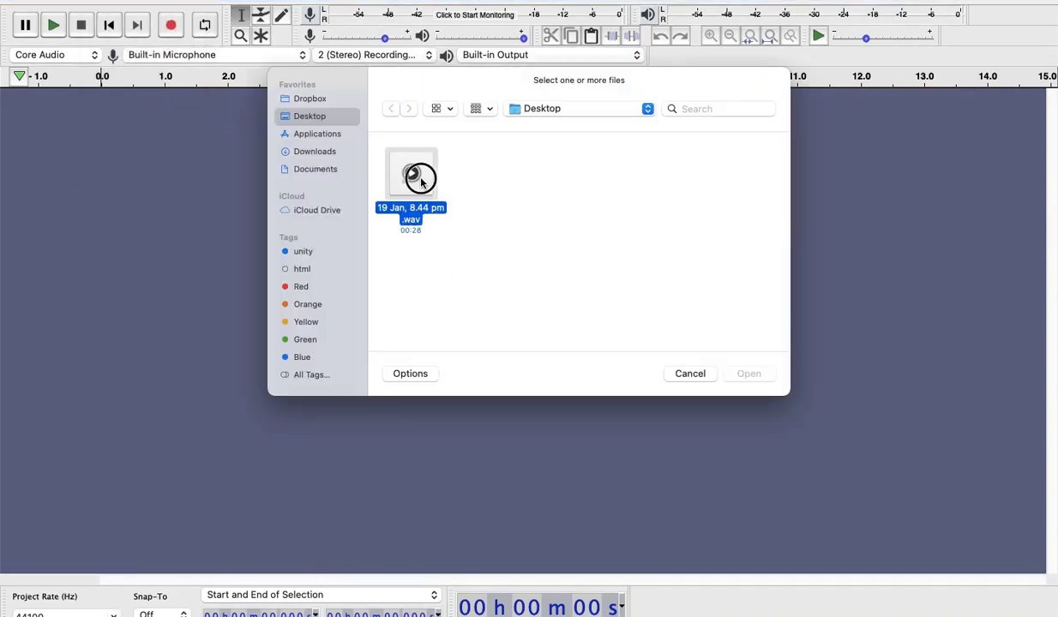
pyautogui.click(747, 373)
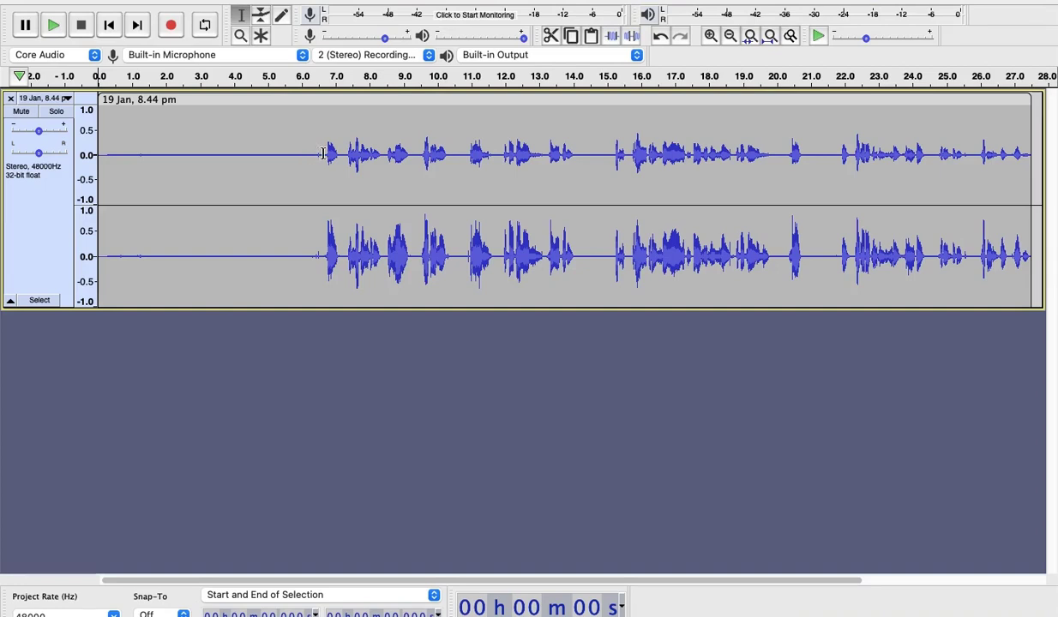
# Step: Select the silence before the speech, listen to it, then clear the selection
pyautogui.moveTo(323, 153); pyautogui.dragTo(82, 113)
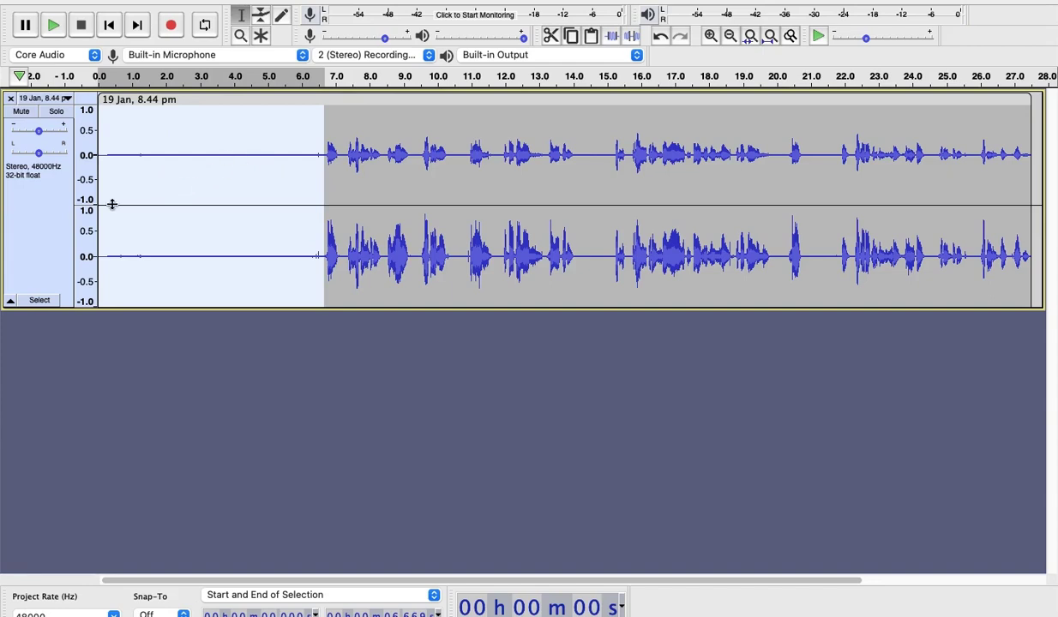
pyautogui.press('space')
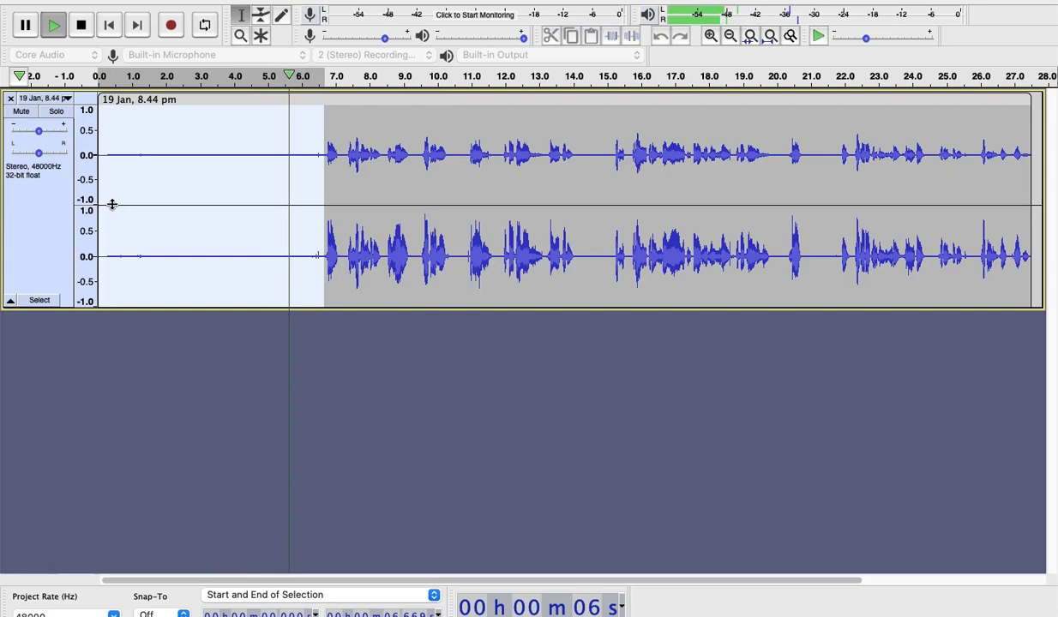
pyautogui.press('space')
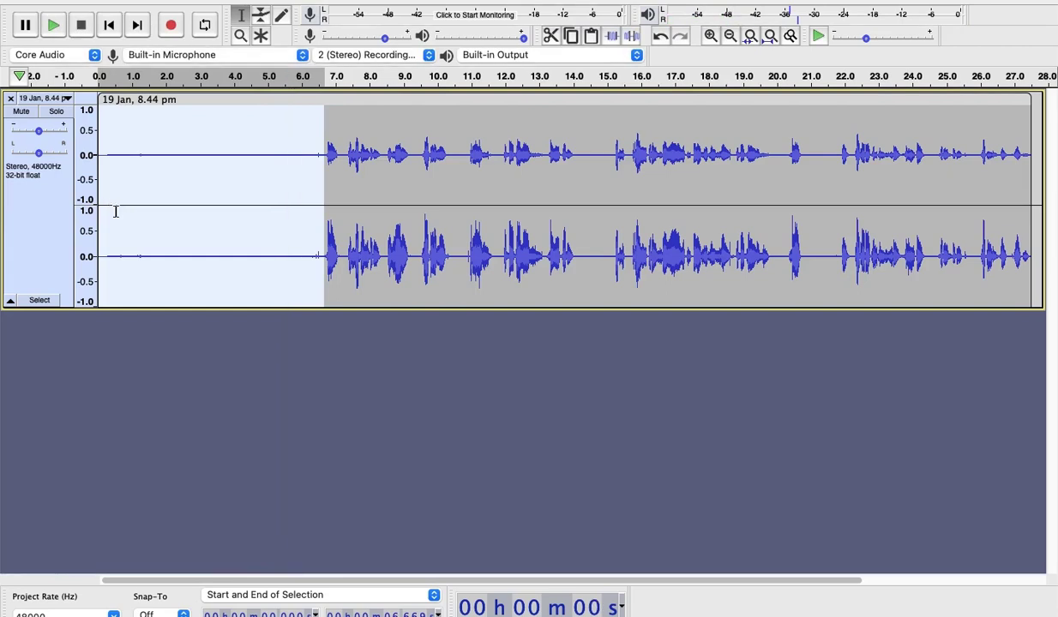
pyautogui.click(206, 316)
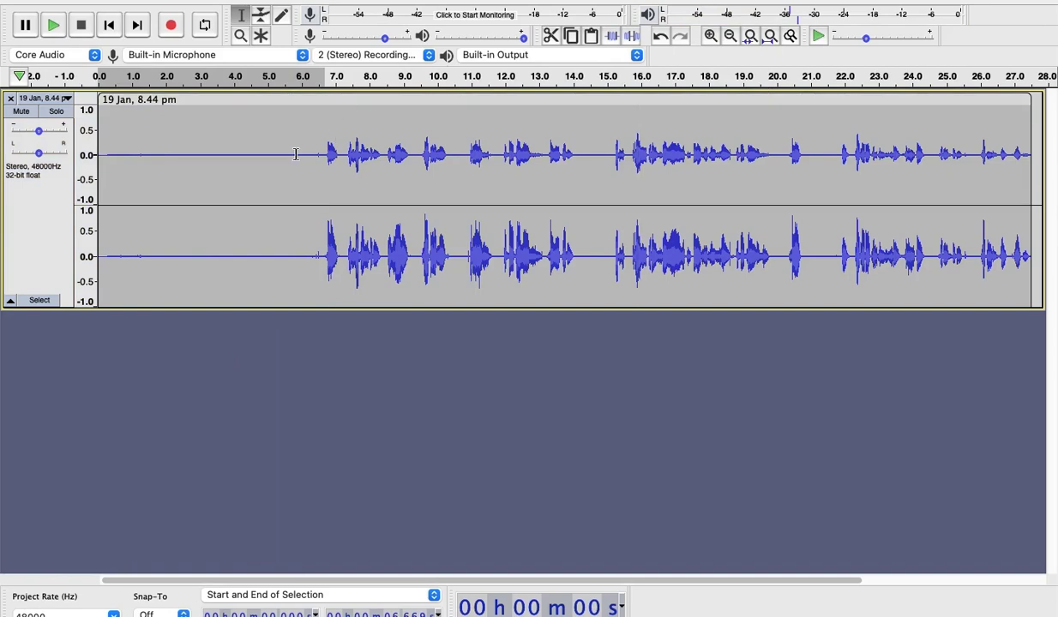
# Step: Zoom in and back out, then select the lead-in from 0 to 6.5 s
pyautogui.click(710, 36)
pyautogui.hotkey('ctrl', '3')
pyautogui.moveTo(323, 154); pyautogui.dragTo(38, 125)
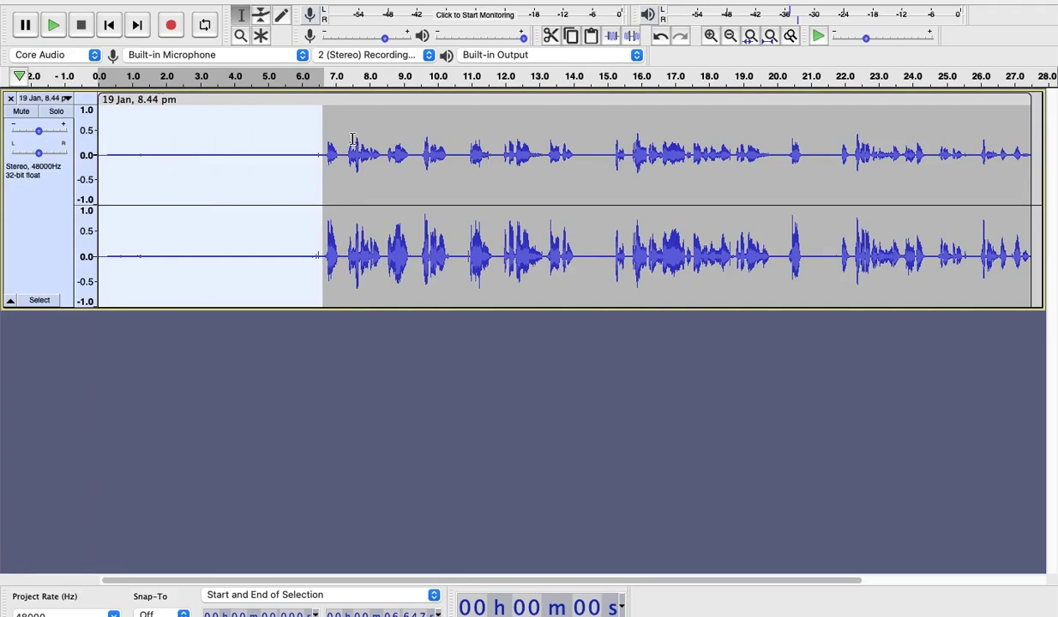
# Step: Capture the selected lead-in as the Noise Reduction noise profile
pyautogui.click(400, 3)
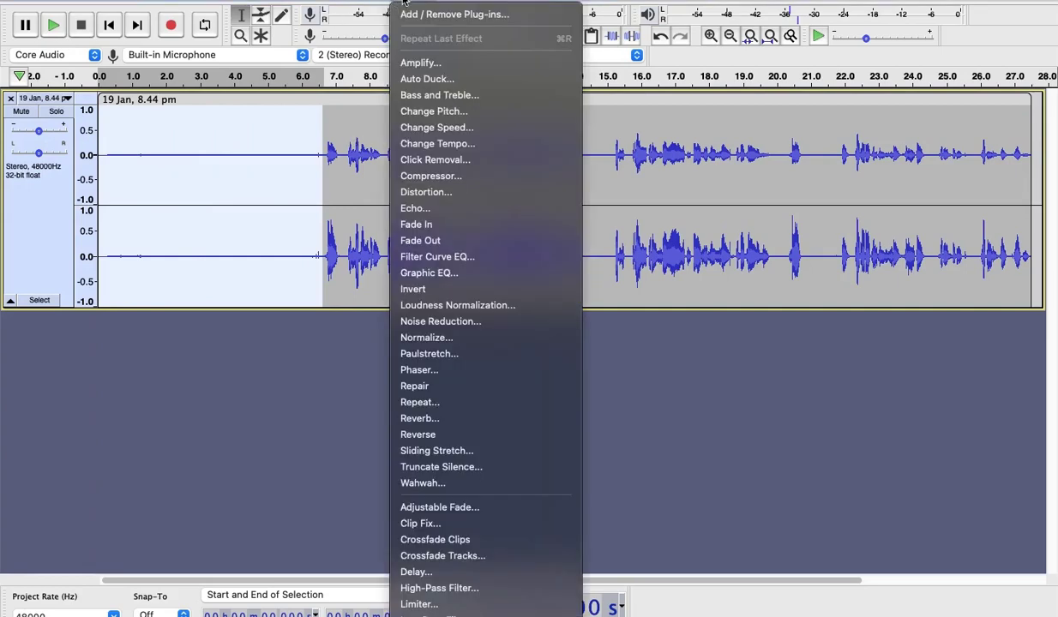
pyautogui.click(435, 322)
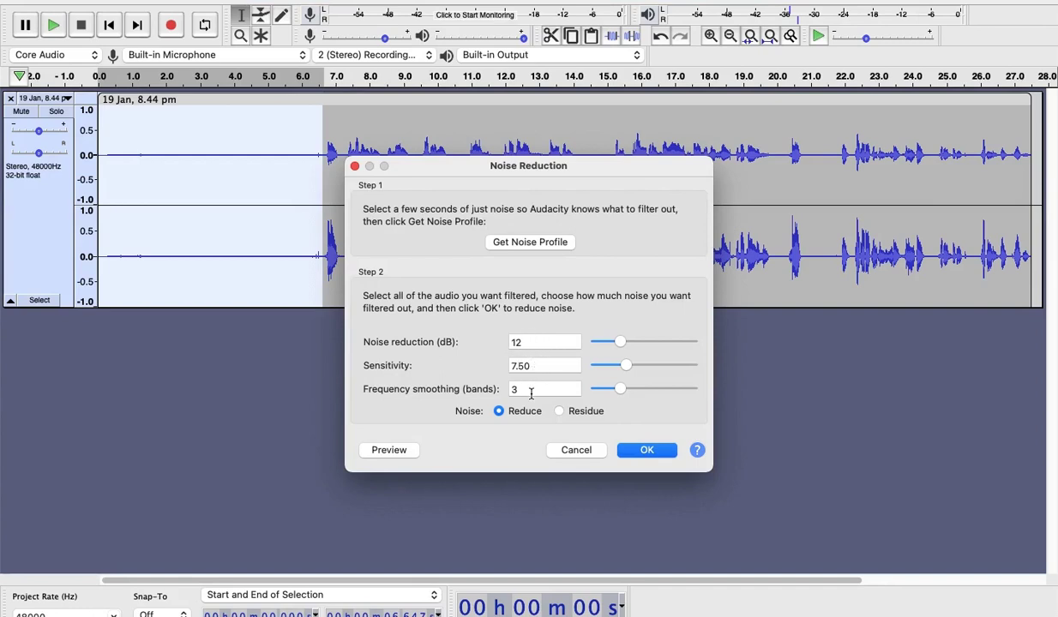
pyautogui.click(530, 243)
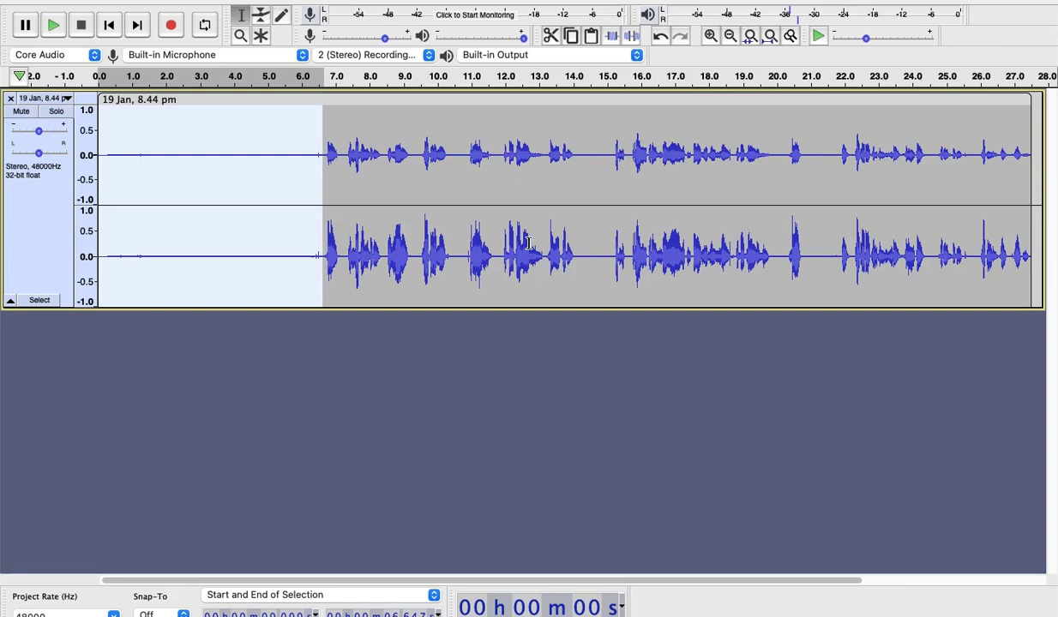
# Step: Apply Noise Reduction to the whole track and play it back to check
pyautogui.press('super+a')
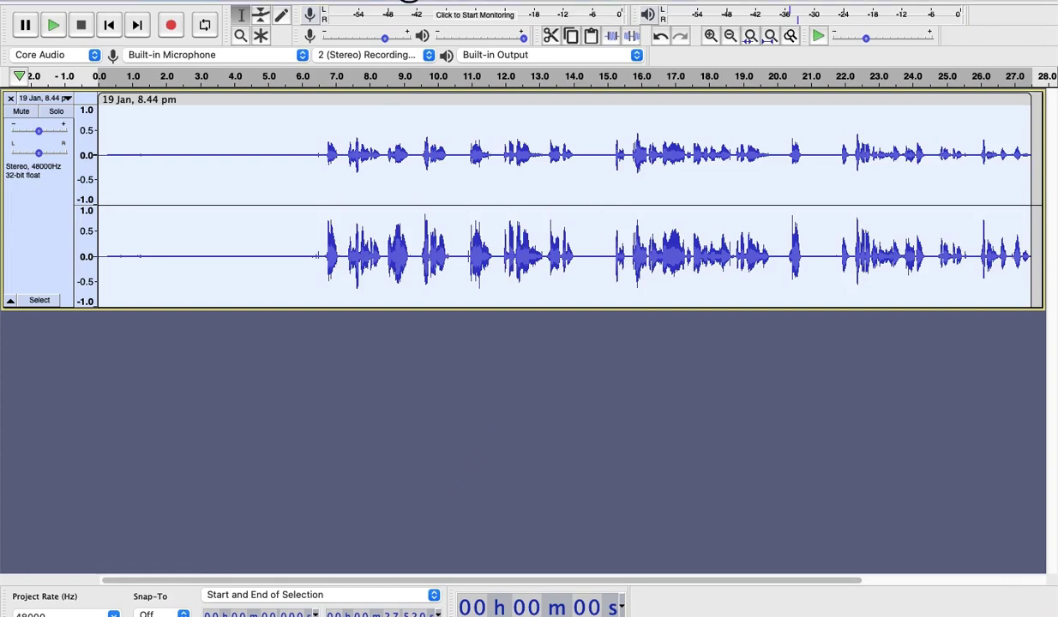
pyautogui.click(409, 0)
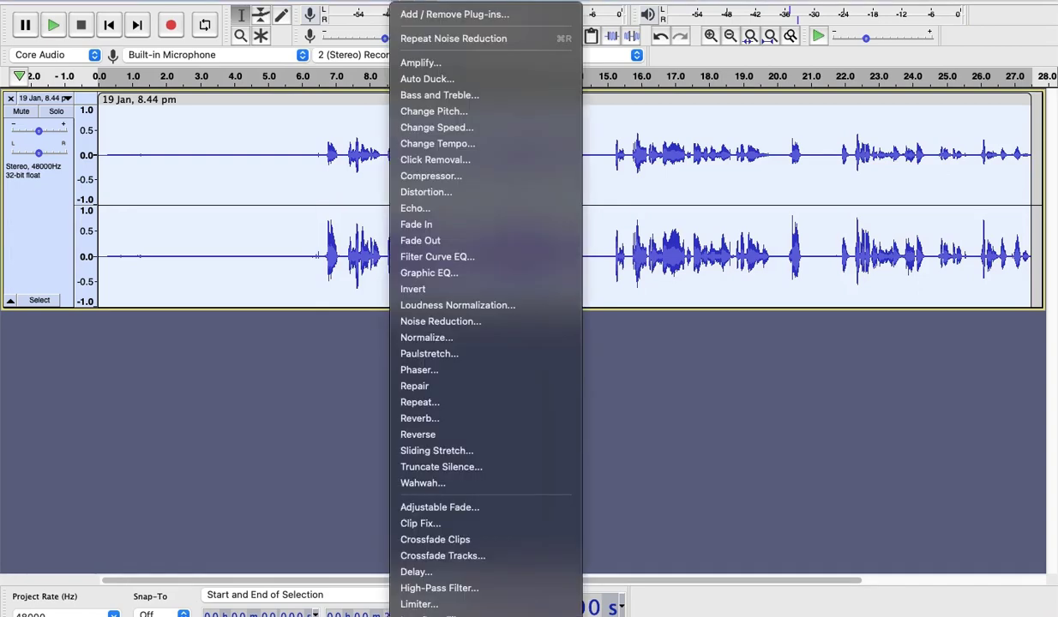
pyautogui.click(423, 40)
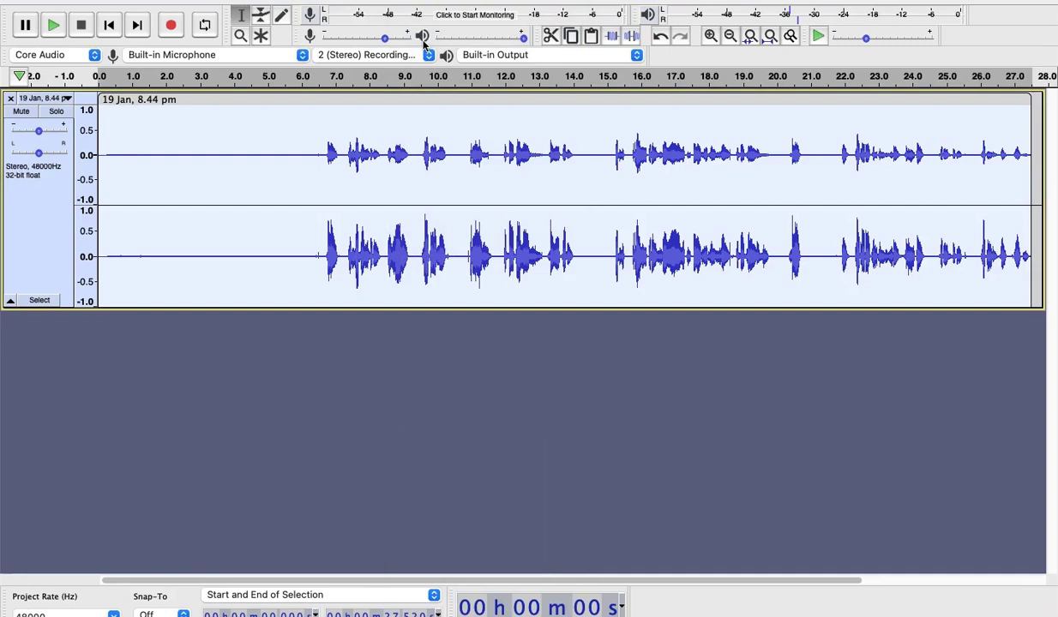
pyautogui.press('space')
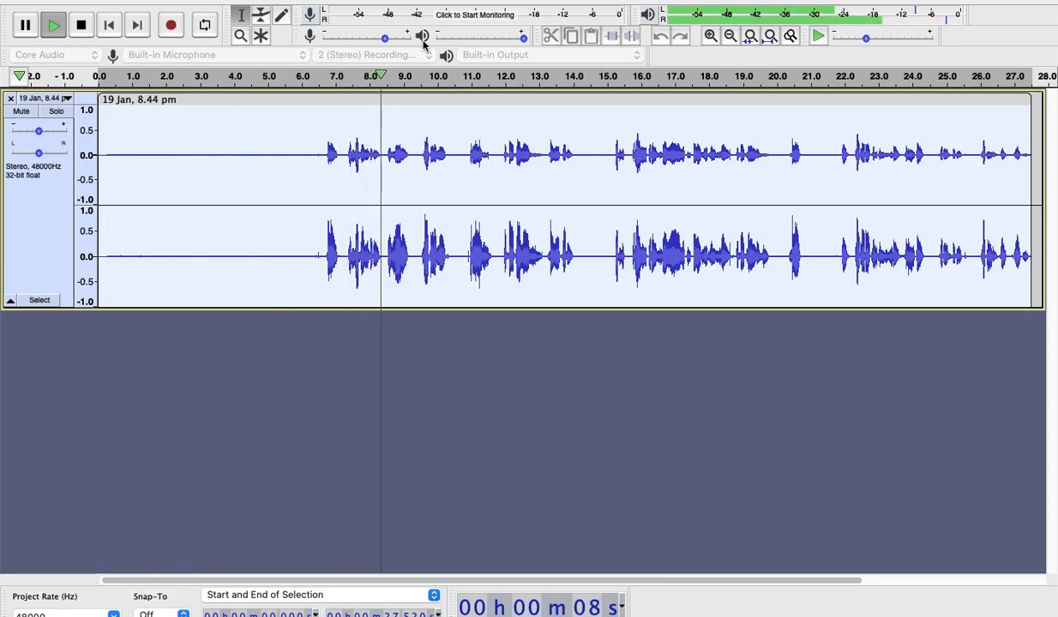
pyautogui.press('space')
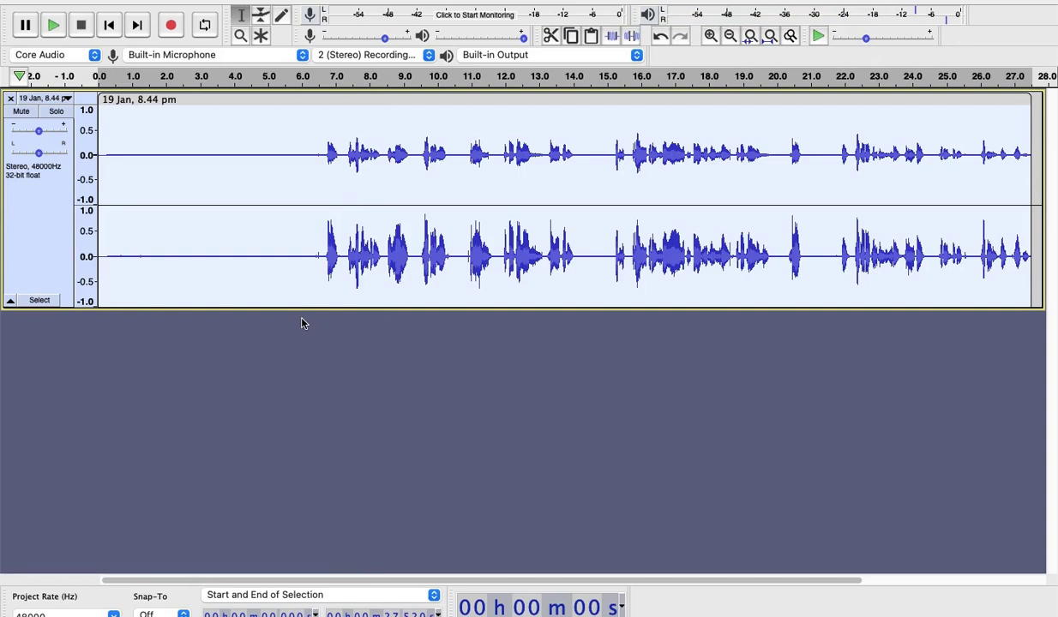
# Step: Cut the silent lead-in so speech starts at 0, then play the trimmed track
pyautogui.moveTo(323, 154); pyautogui.dragTo(73, 120)
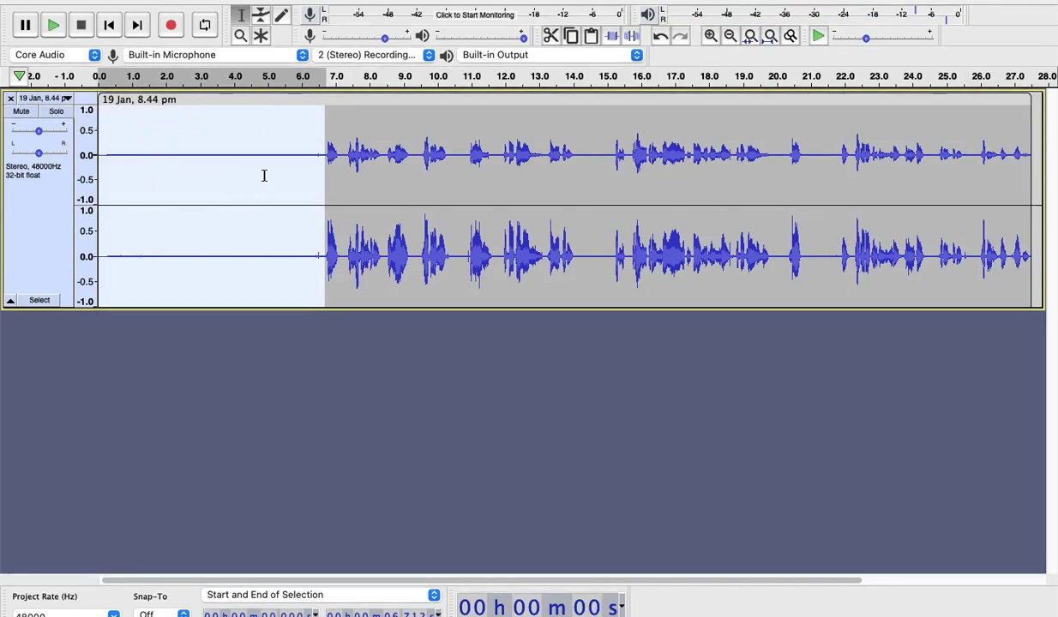
pyautogui.click(551, 37)
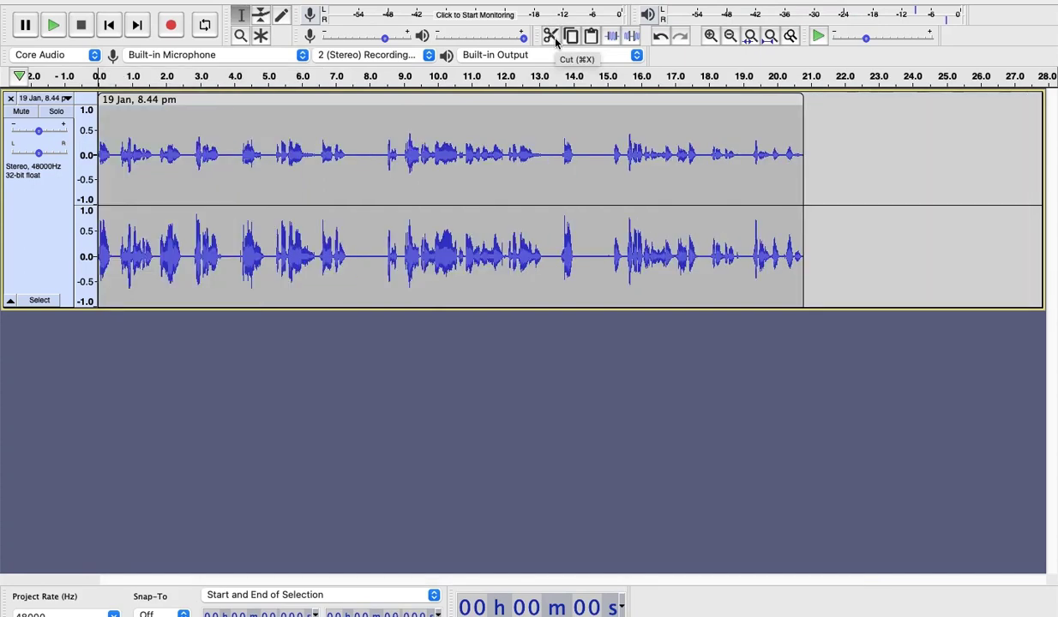
pyautogui.press('space')
pyautogui.press('space')
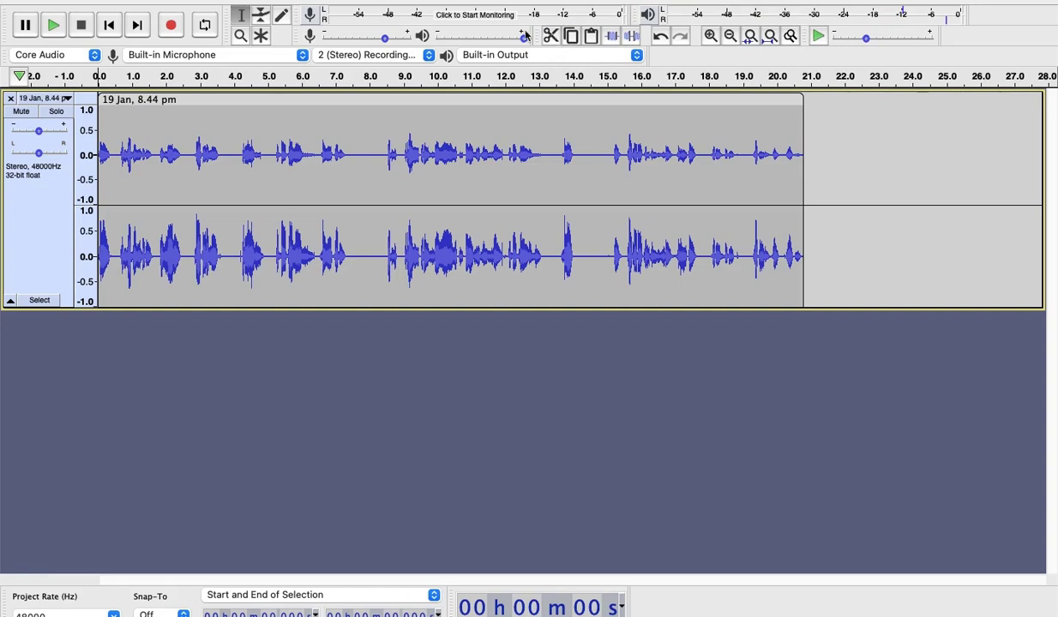
# Step: Import the Floating Home - Brian Bolger MP3 from Downloads as a new track
pyautogui.click(95, 1)
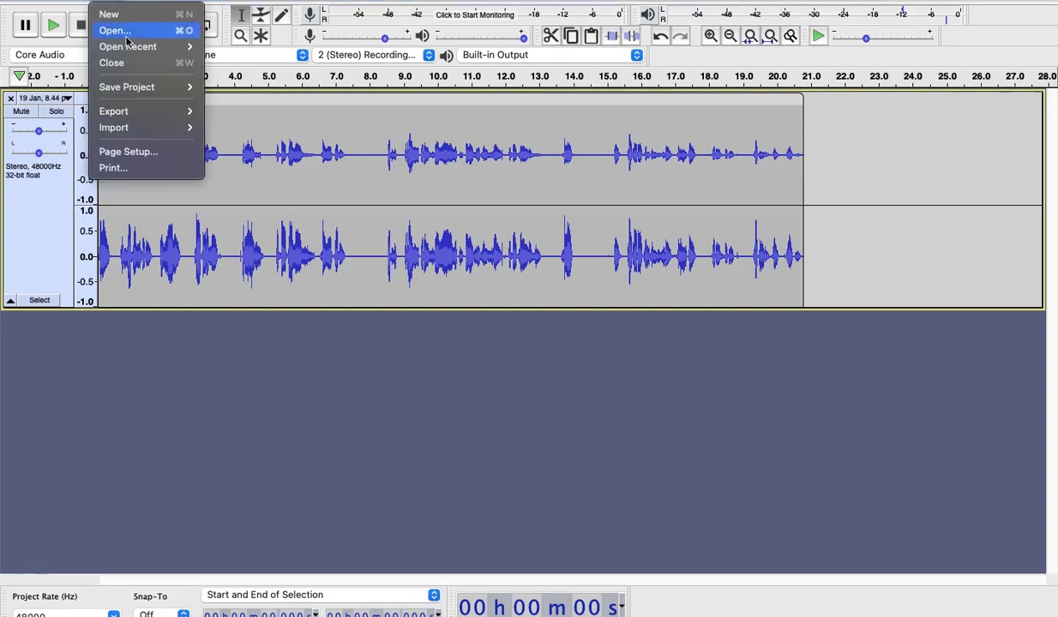
pyautogui.moveTo(146, 130)
pyautogui.click(247, 130)
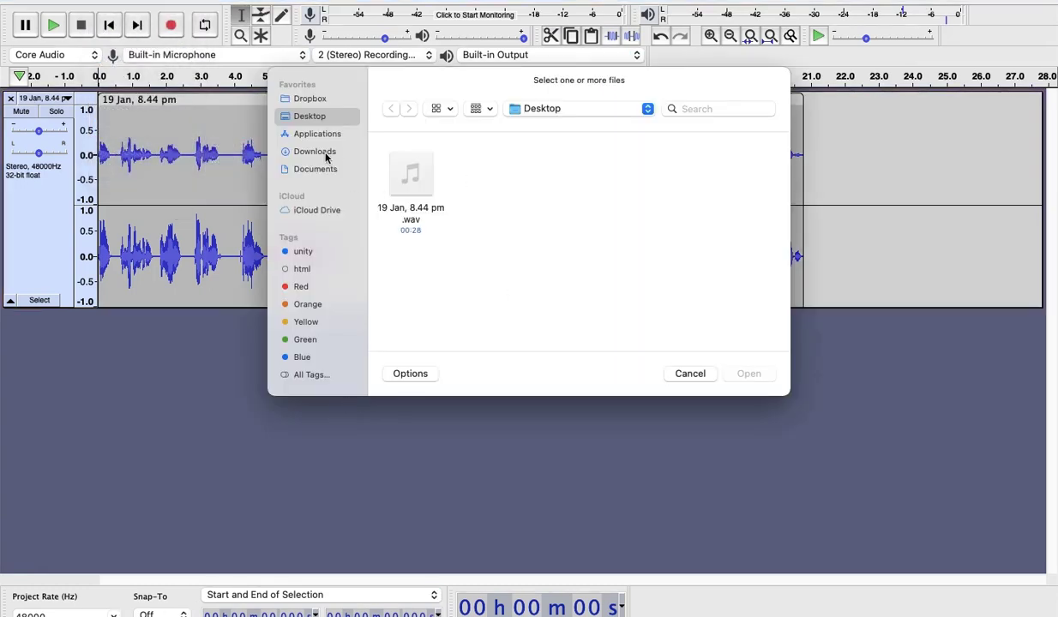
pyautogui.click(315, 152)
pyautogui.click(314, 169)
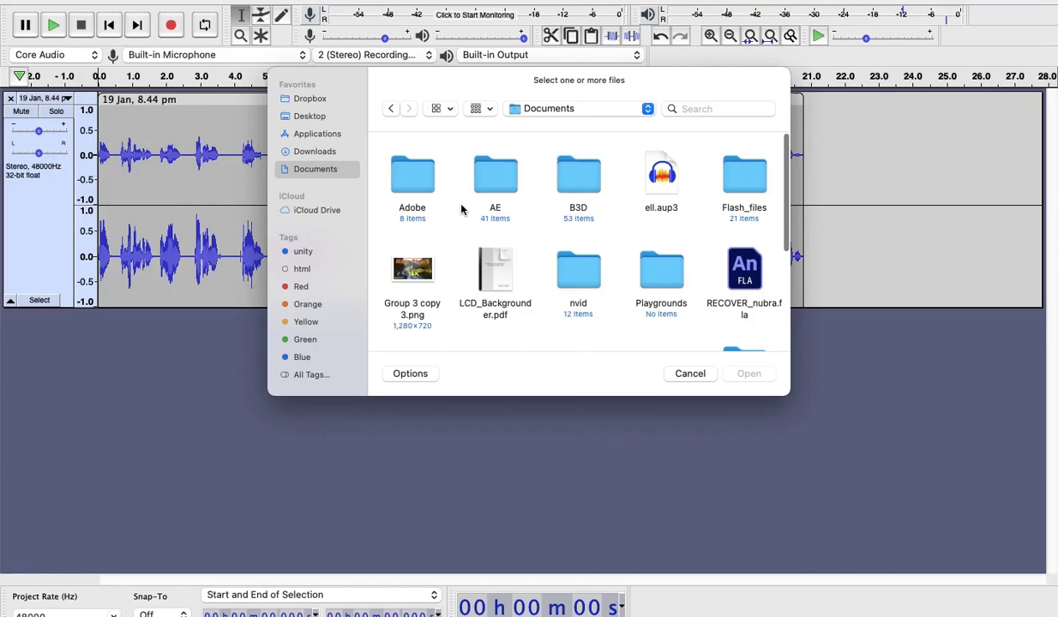
pyautogui.scroll(-10, 462, 210)
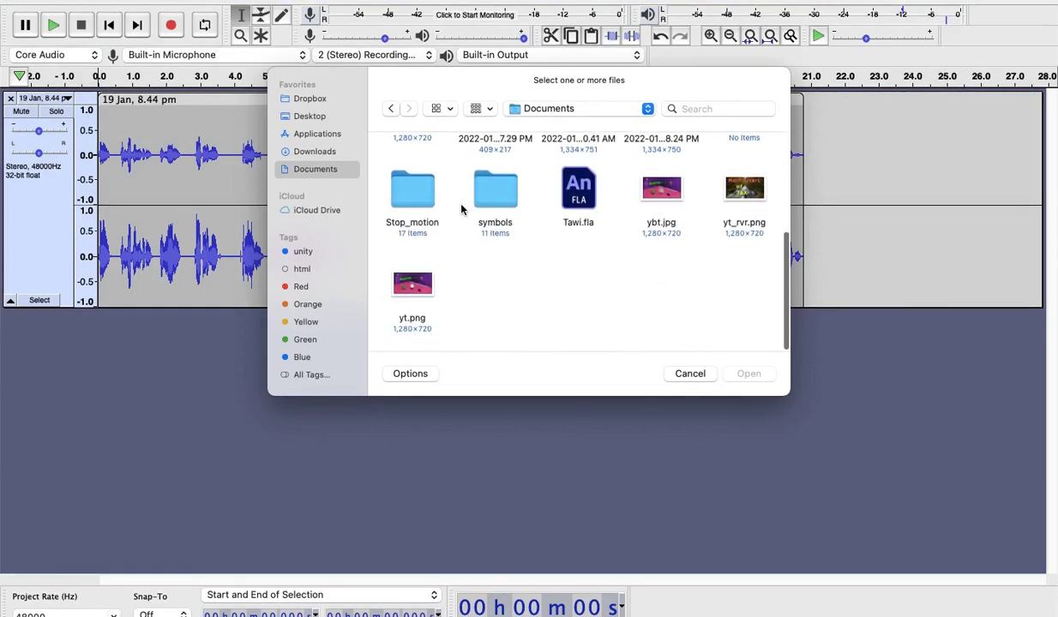
pyautogui.scroll(10, 461, 209)
pyautogui.click(314, 152)
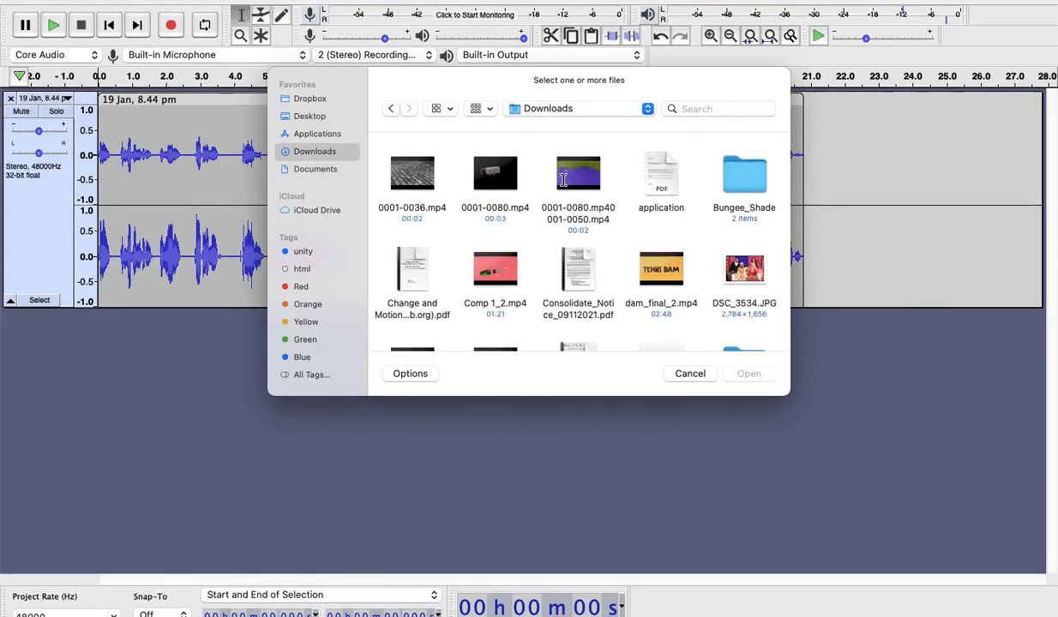
pyautogui.scroll(-3, 574, 241)
pyautogui.scroll(-2, 657, 279)
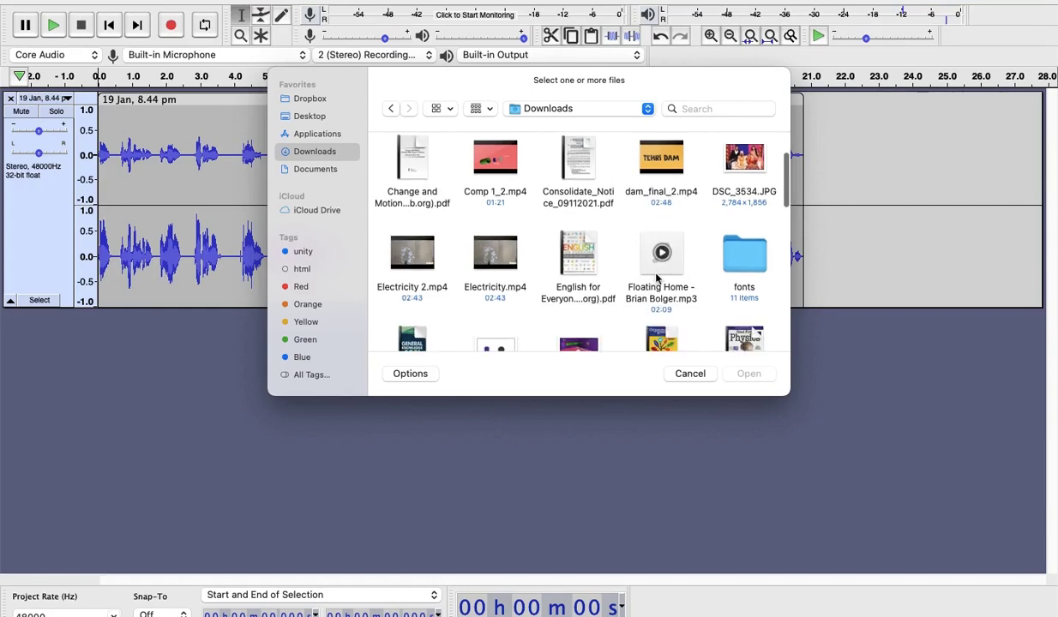
pyautogui.click(665, 257)
pyautogui.click(747, 373)
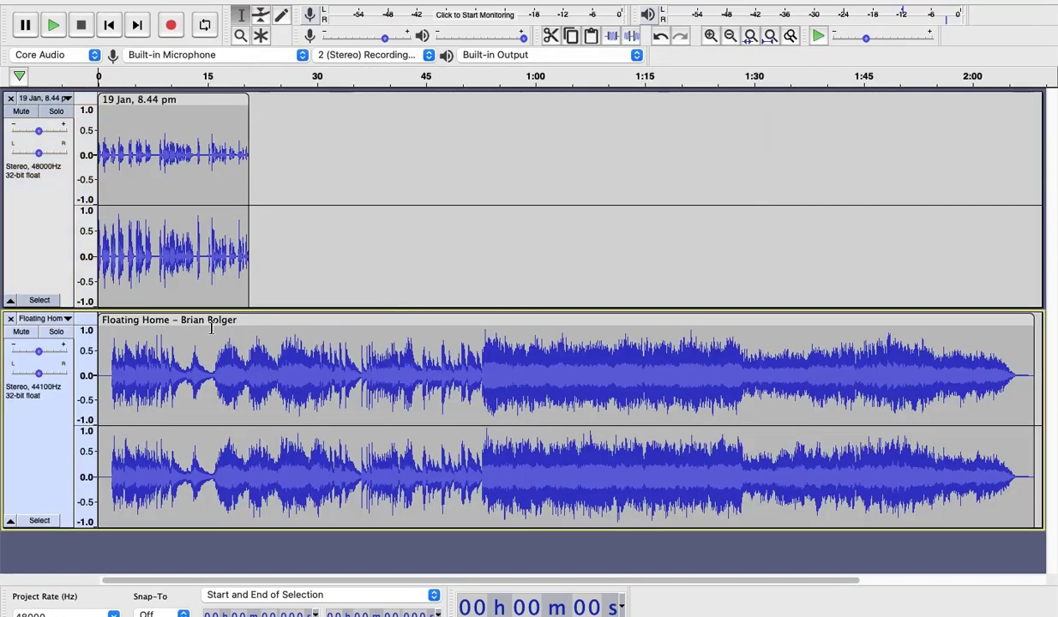
# Step: Trim the Floating Home music to end around 23 seconds and select the part under the voice
pyautogui.press('space')
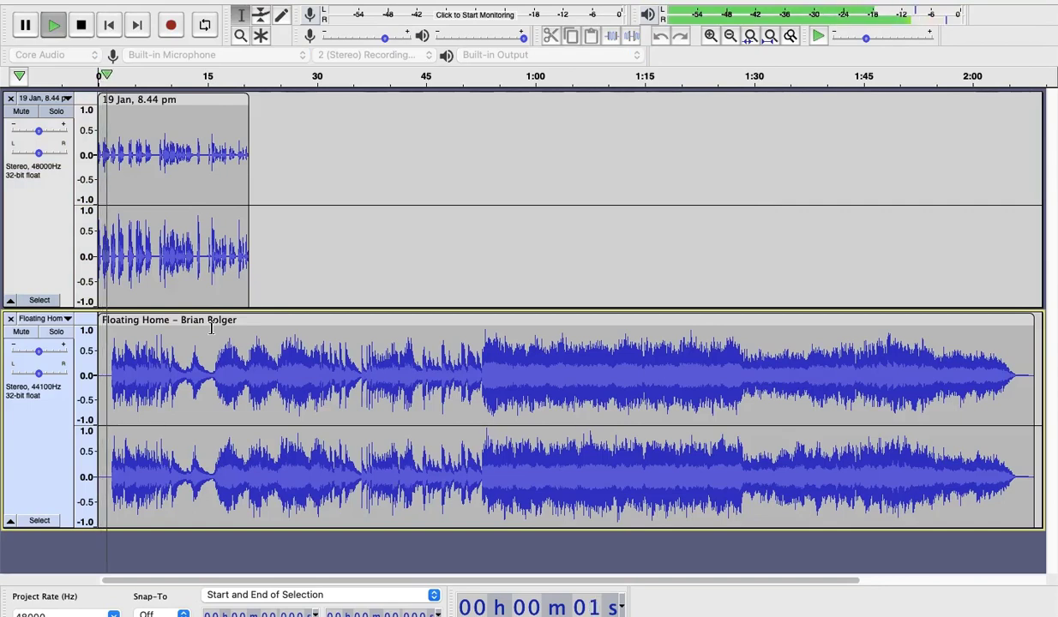
pyautogui.press('space')
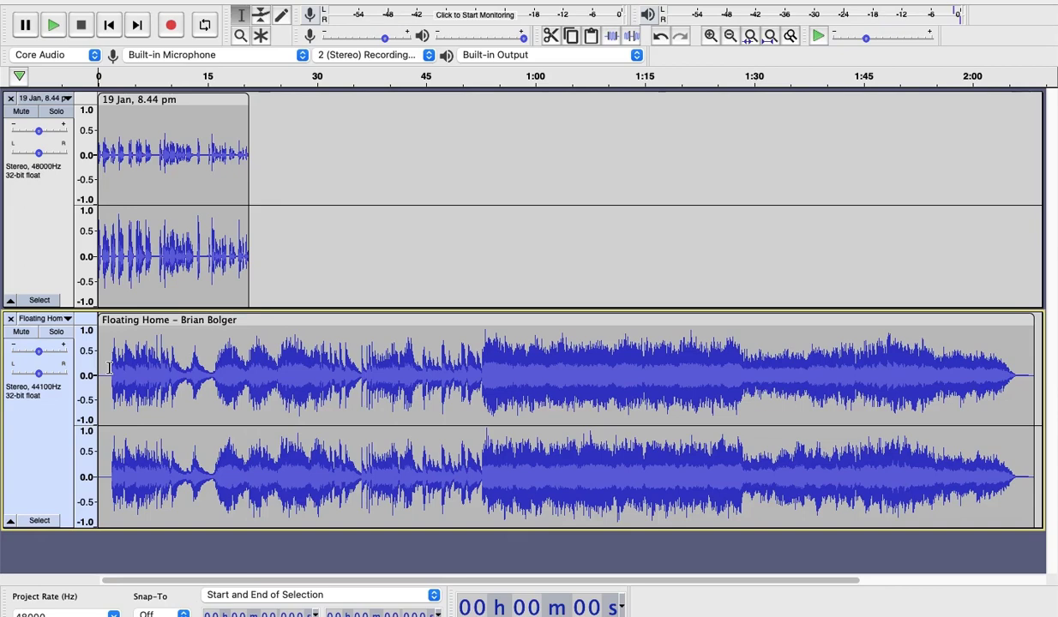
pyautogui.moveTo(109, 351); pyautogui.dragTo(183, 362)
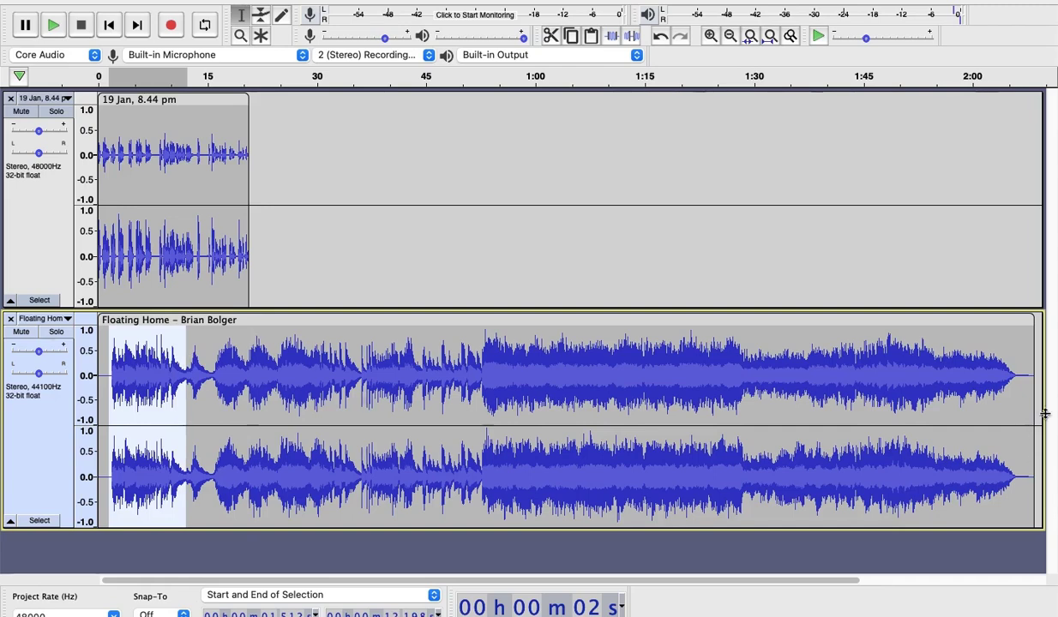
pyautogui.moveTo(1035, 342); pyautogui.dragTo(263, 343)
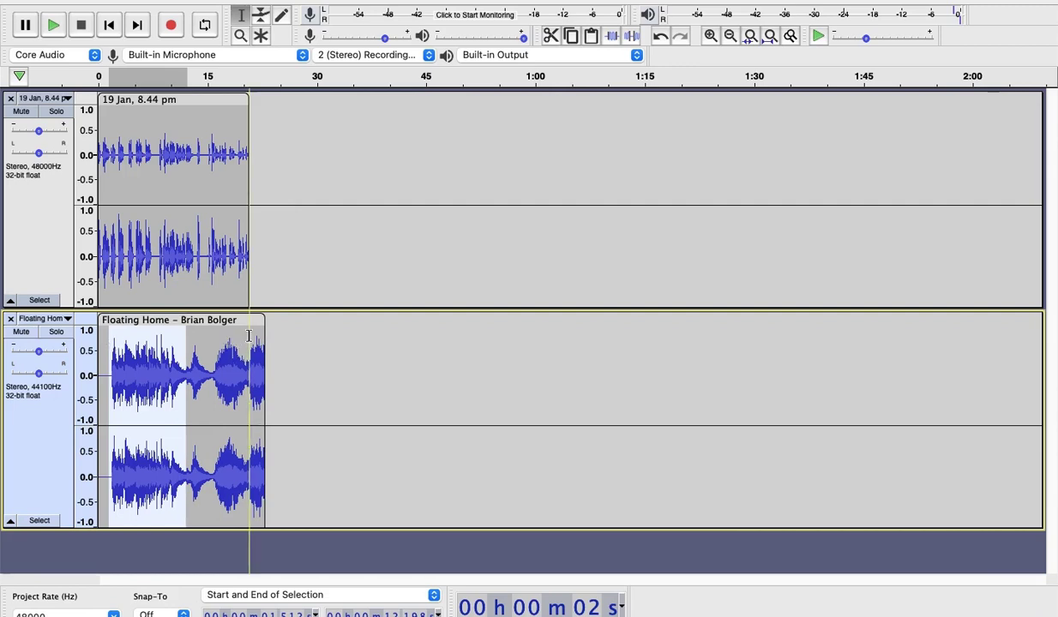
pyautogui.moveTo(248, 334); pyautogui.dragTo(112, 333)
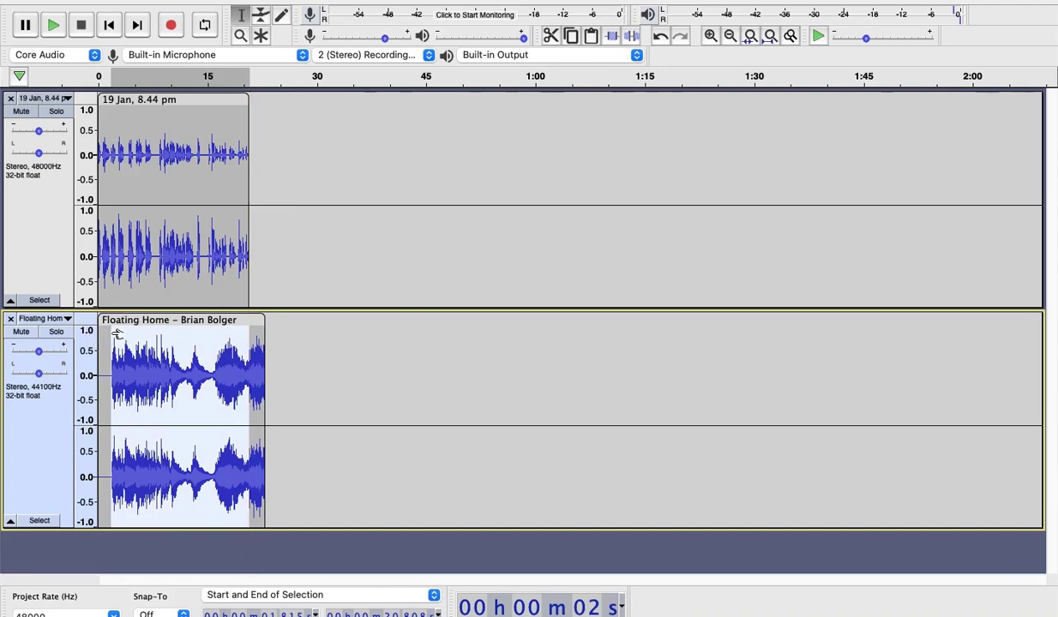
# Step: Amplify the music under the voice by -36.8 dB, previewing the levels first
pyautogui.click(412, 0)
pyautogui.click(420, 62)
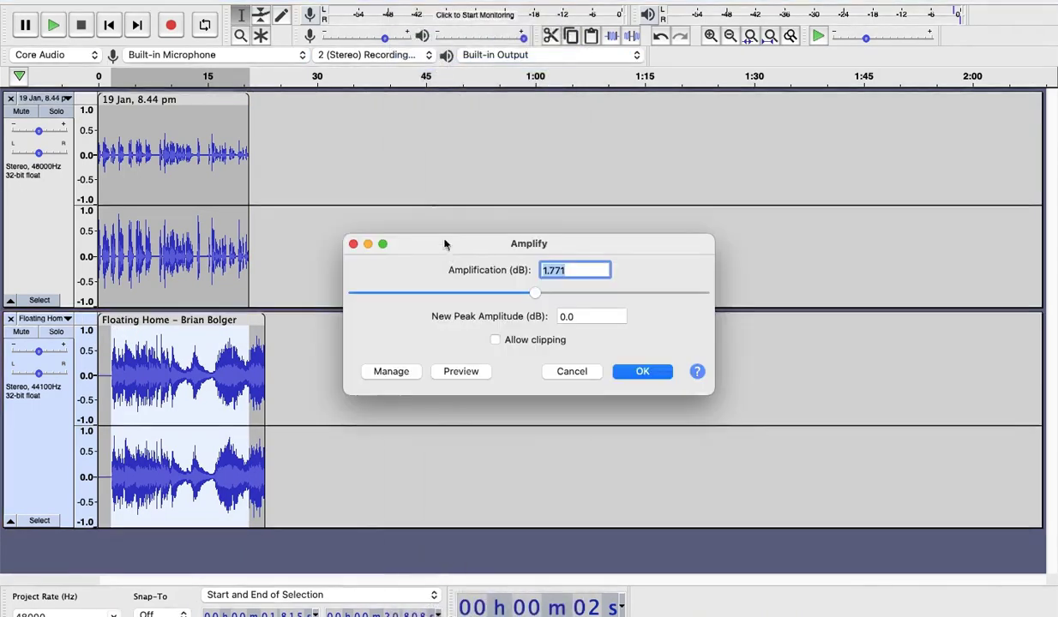
pyautogui.moveTo(429, 296); pyautogui.dragTo(395, 308)
pyautogui.click(462, 372)
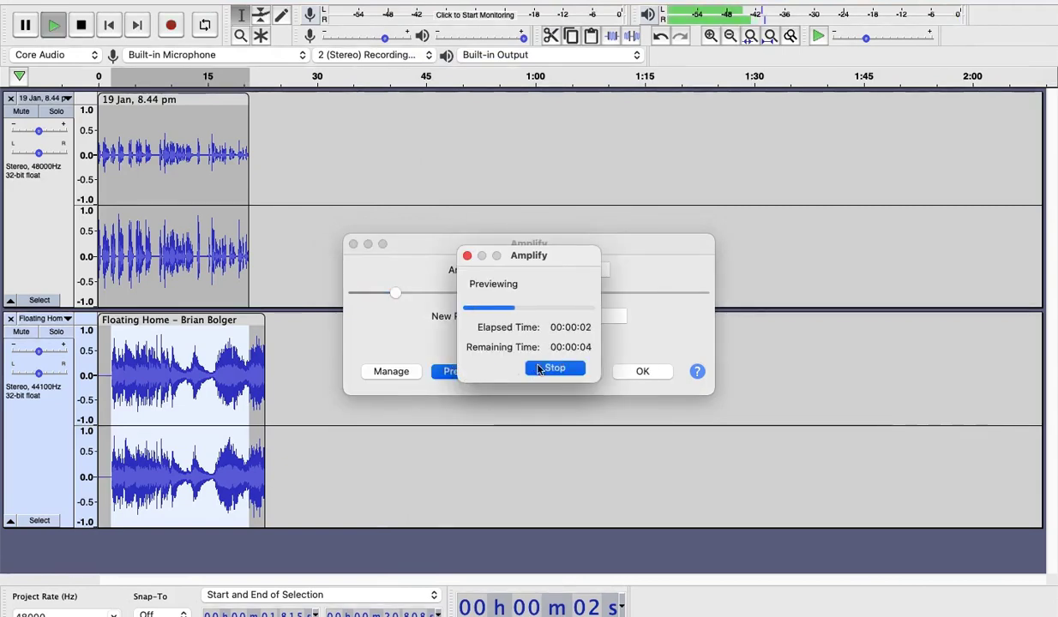
pyautogui.click(538, 369)
pyautogui.moveTo(396, 294); pyautogui.dragTo(404, 297)
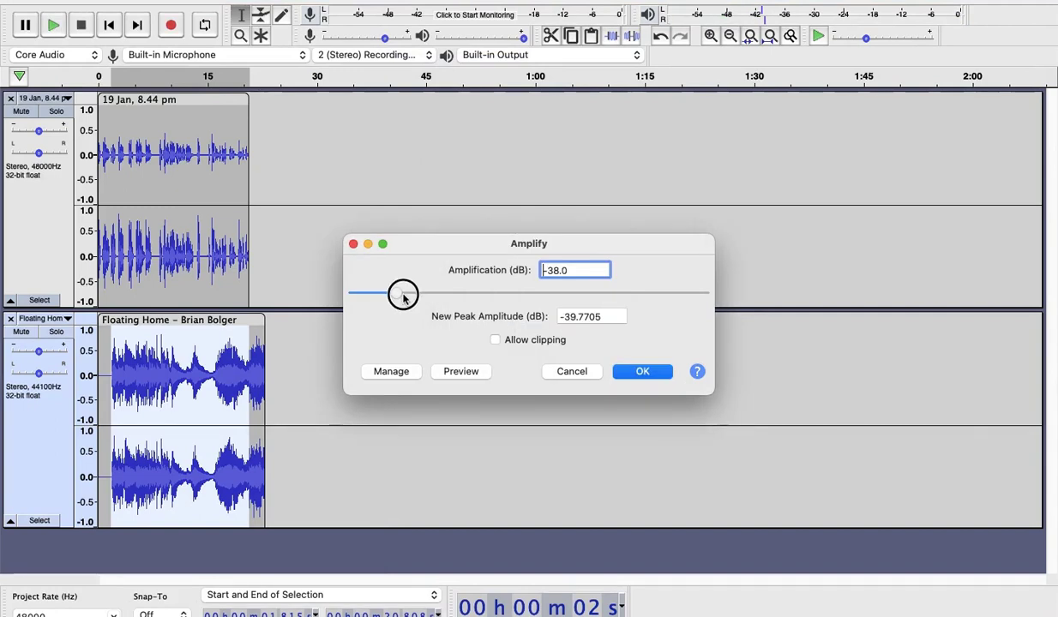
pyautogui.click(461, 371)
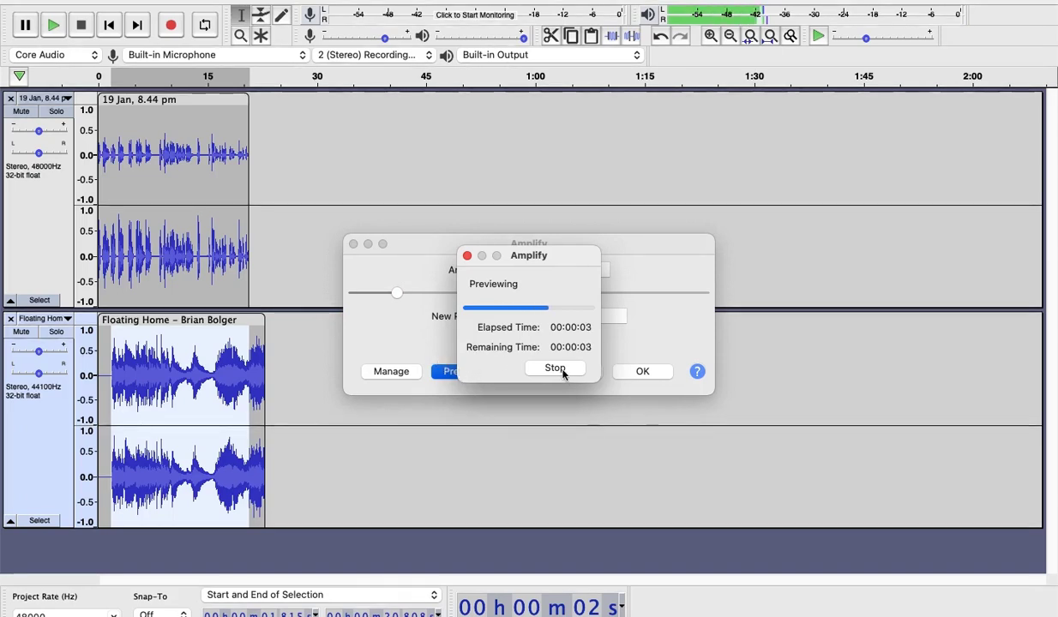
pyautogui.click(562, 371)
pyautogui.moveTo(406, 295); pyautogui.dragTo(410, 294)
pyautogui.click(470, 375)
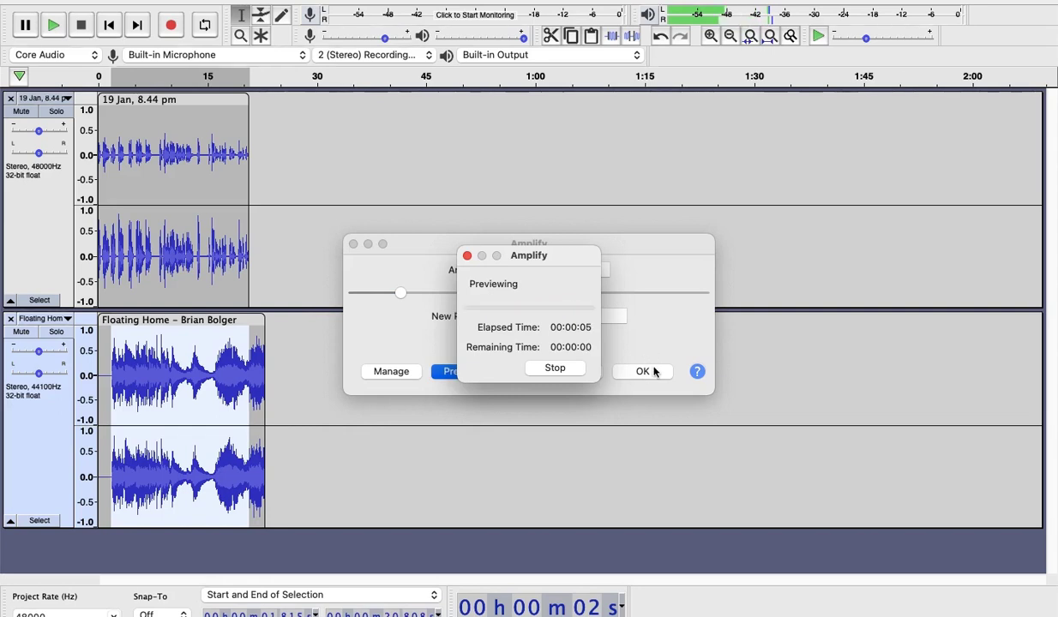
pyautogui.click(641, 374)
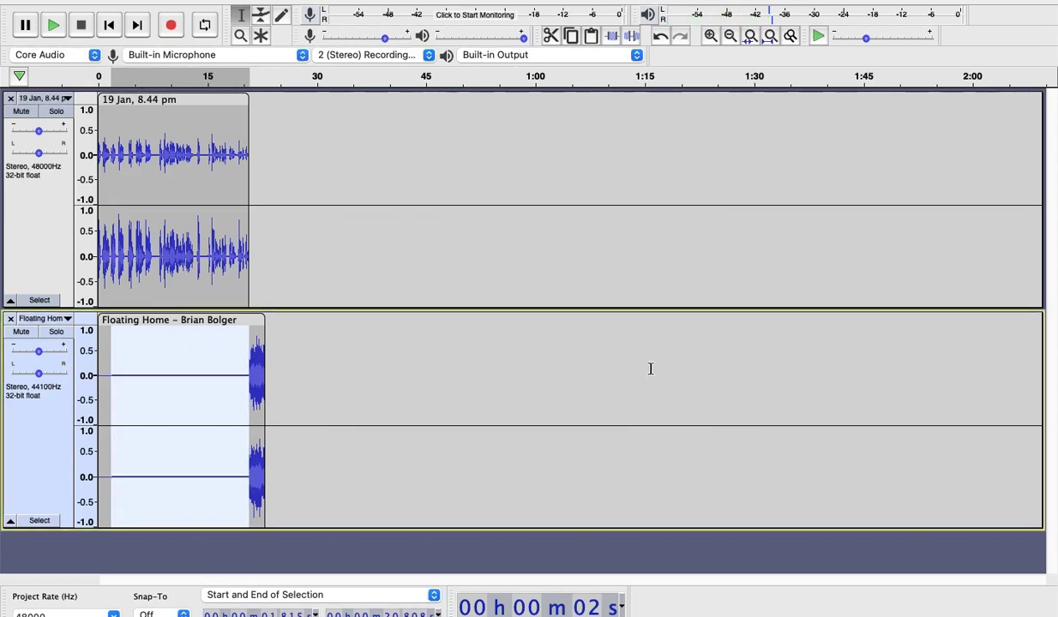
# Step: Play the mix from the start, 4 s and 15 s to check voice over quiet music
pyautogui.press('space')
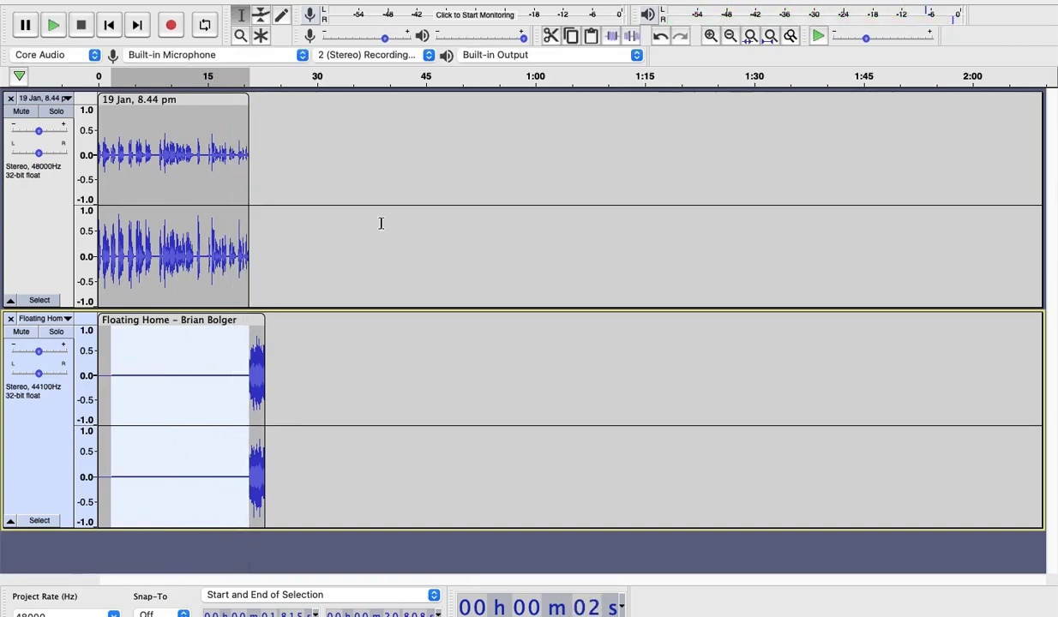
pyautogui.click(198, 314)
pyautogui.click(128, 237)
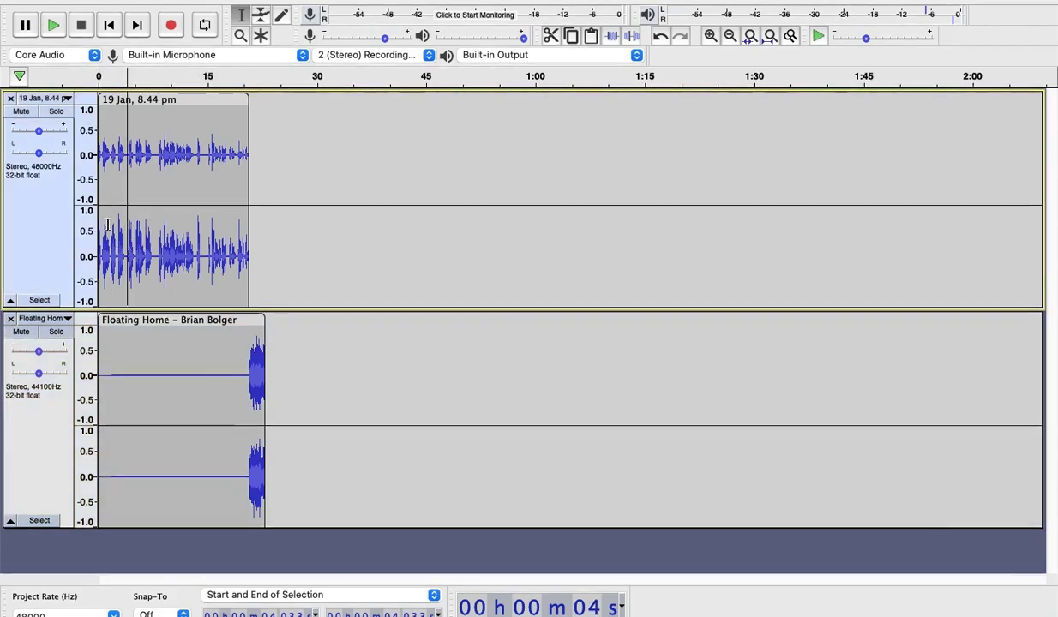
pyautogui.press('space')
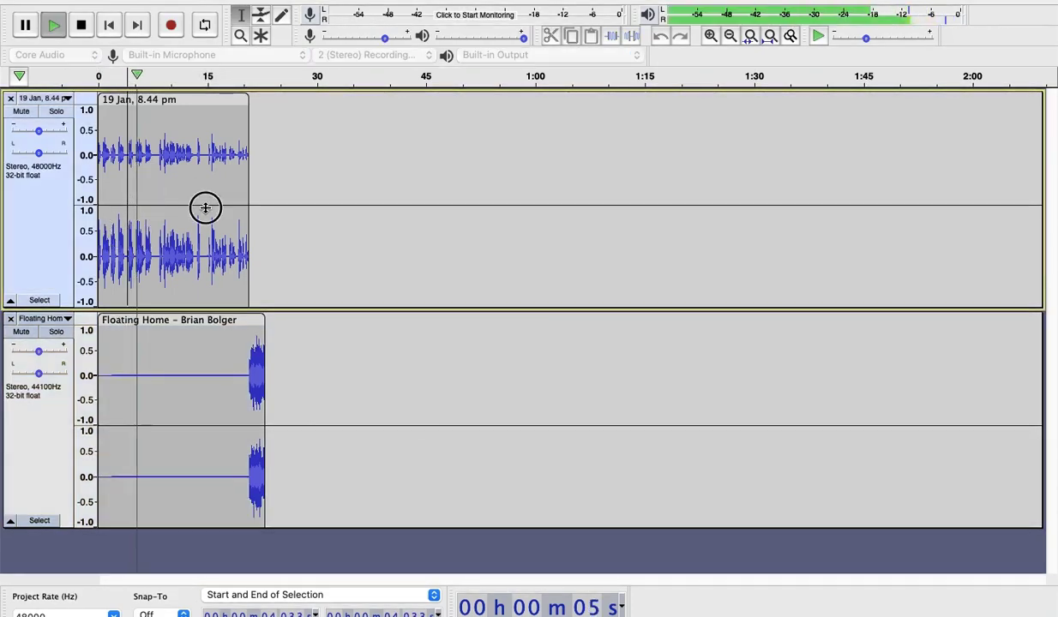
pyautogui.press('space')
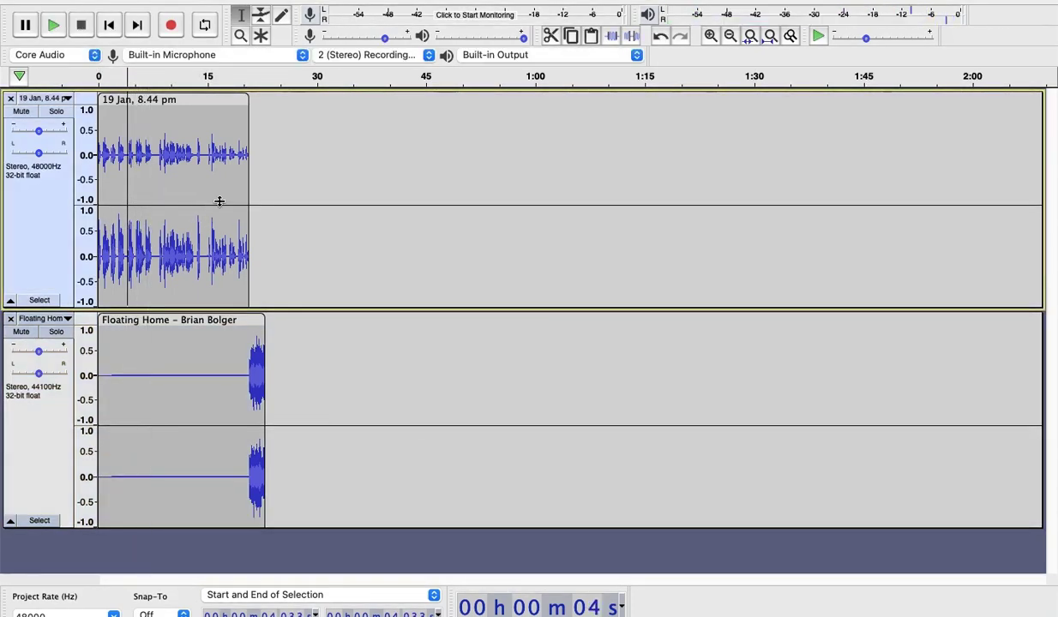
pyautogui.click(205, 192)
pyautogui.press('space')
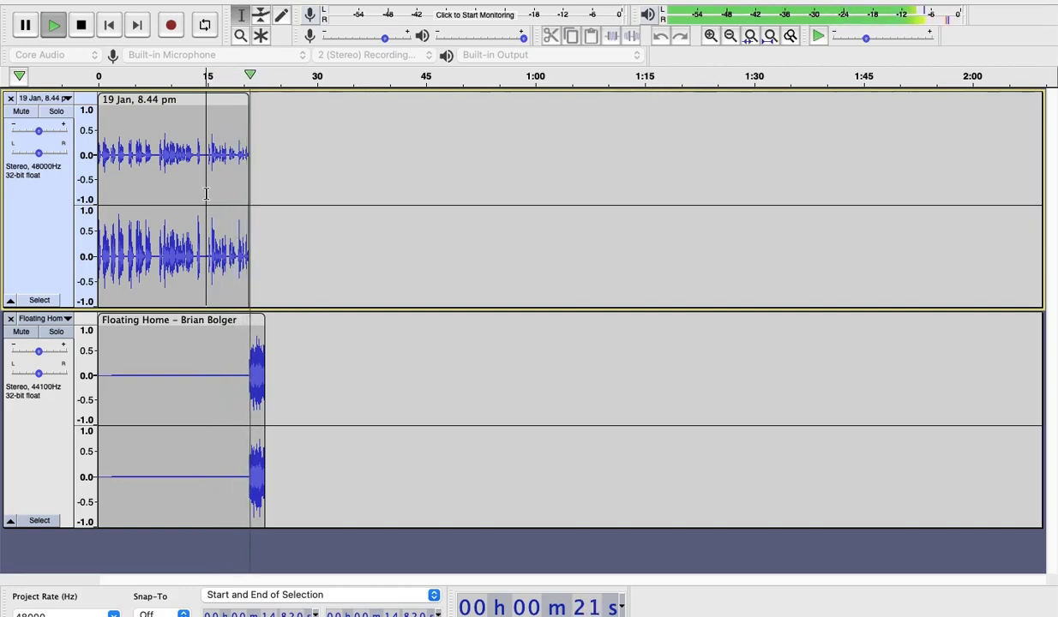
pyautogui.press('space')
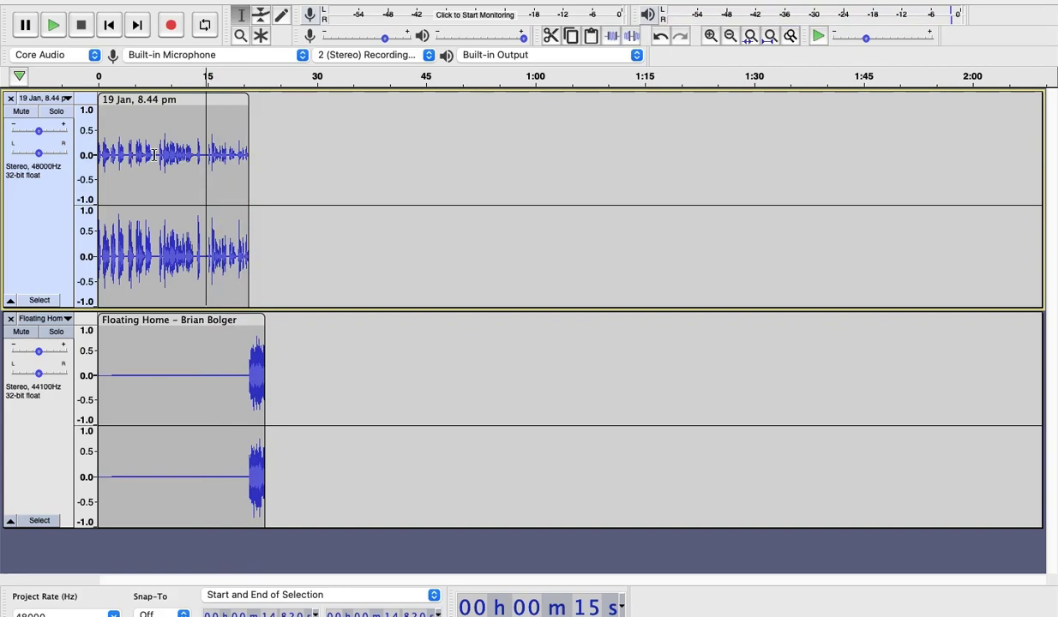
# Step: Cut the pauses at 14–15 s and 7.5–8.4 s out of the voice track
pyautogui.moveTo(159, 155); pyautogui.dragTo(152, 156)
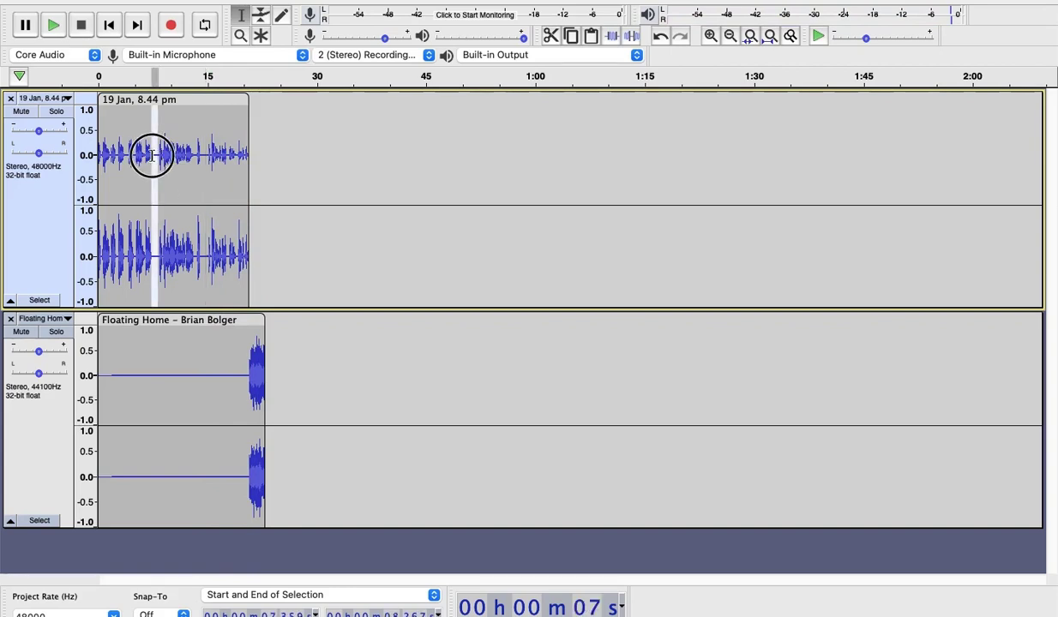
pyautogui.click(710, 36)
pyautogui.click(711, 36)
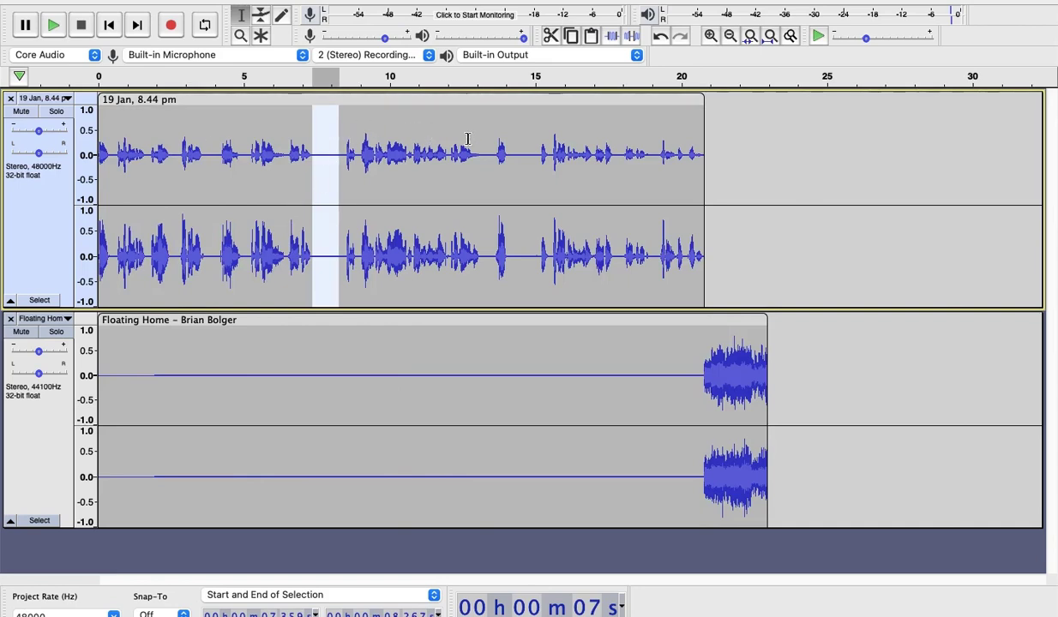
pyautogui.moveTo(508, 155); pyautogui.dragTo(535, 158)
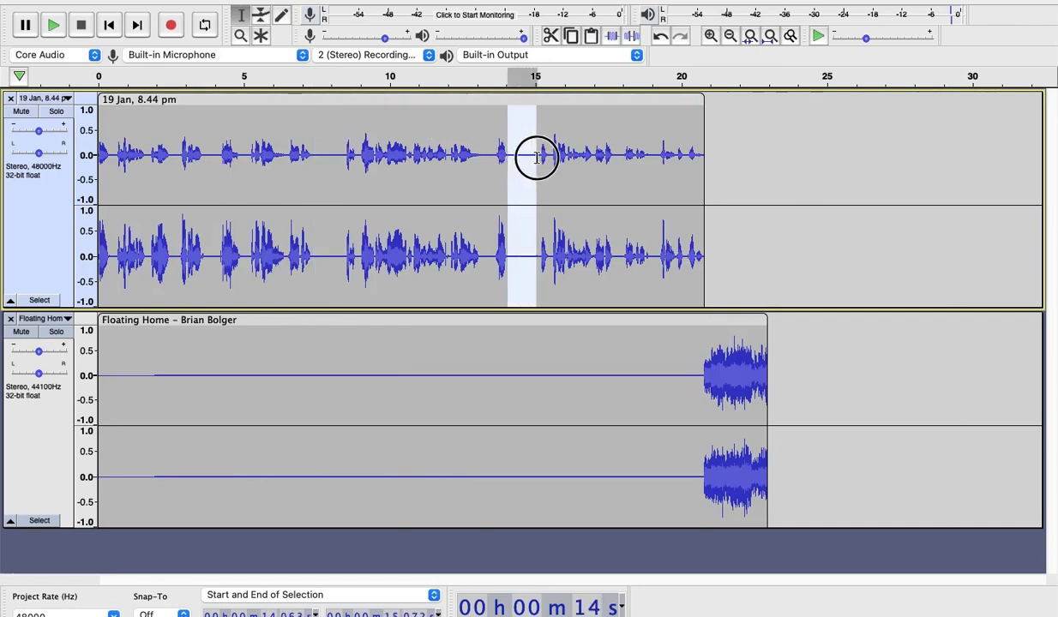
pyautogui.click(551, 35)
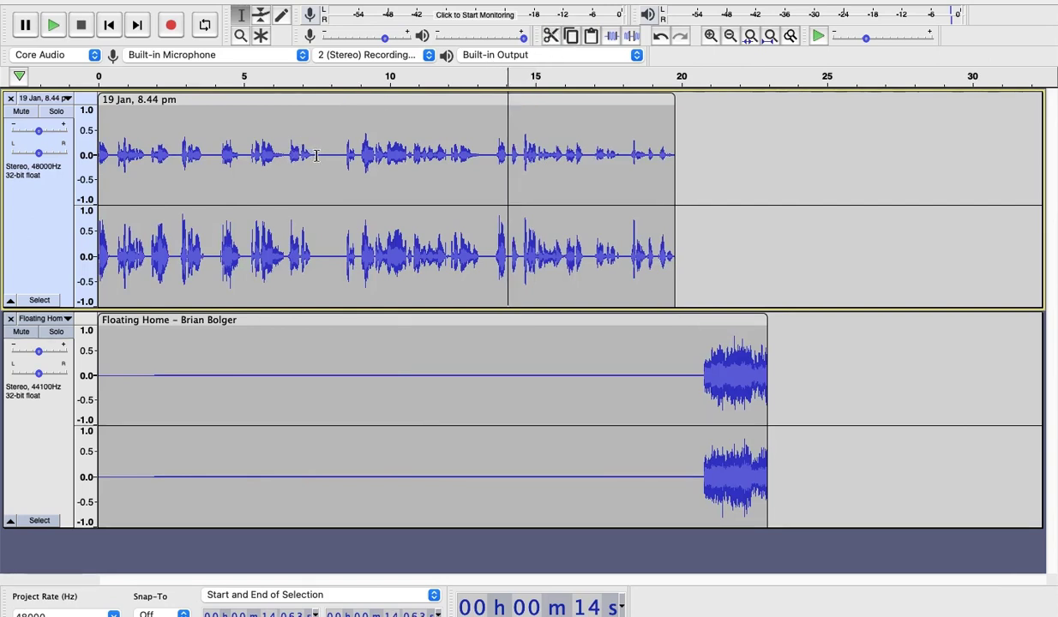
pyautogui.moveTo(317, 155); pyautogui.dragTo(342, 156)
pyautogui.click(550, 36)
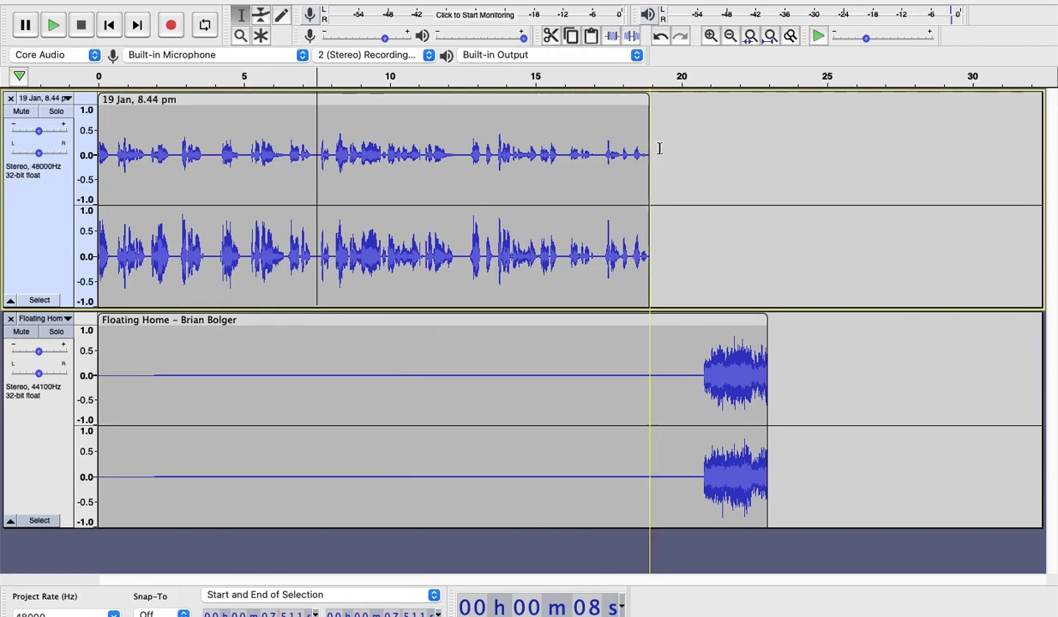
# Step: Apply the Treble Boost Filter Curve EQ preset to the entire voice clip after previewing it
pyautogui.moveTo(649, 148); pyautogui.dragTo(96, 99)
pyautogui.click(415, 4)
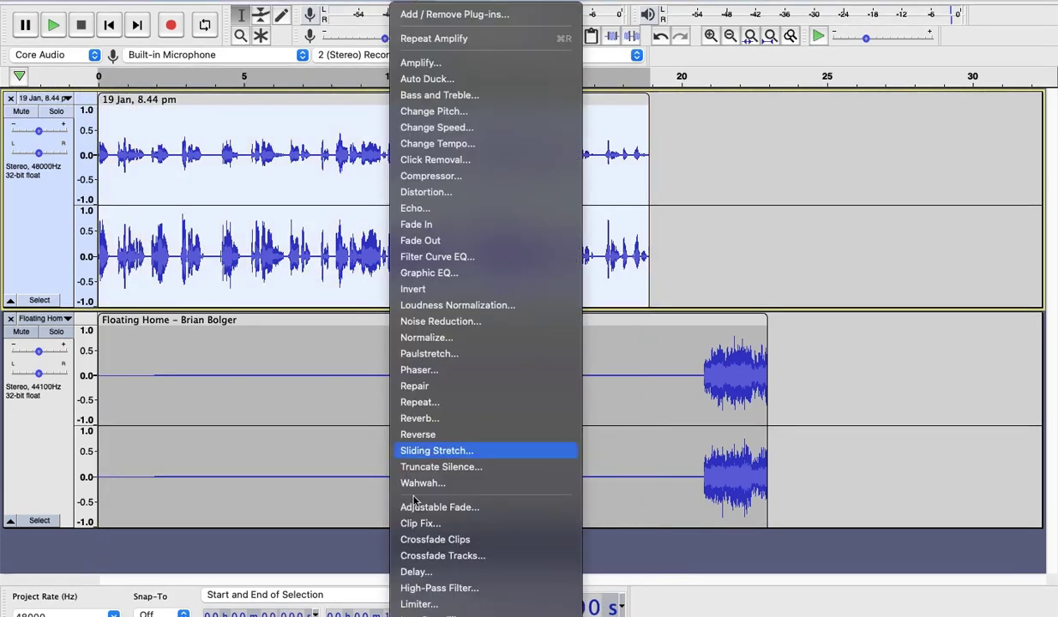
pyautogui.click(442, 260)
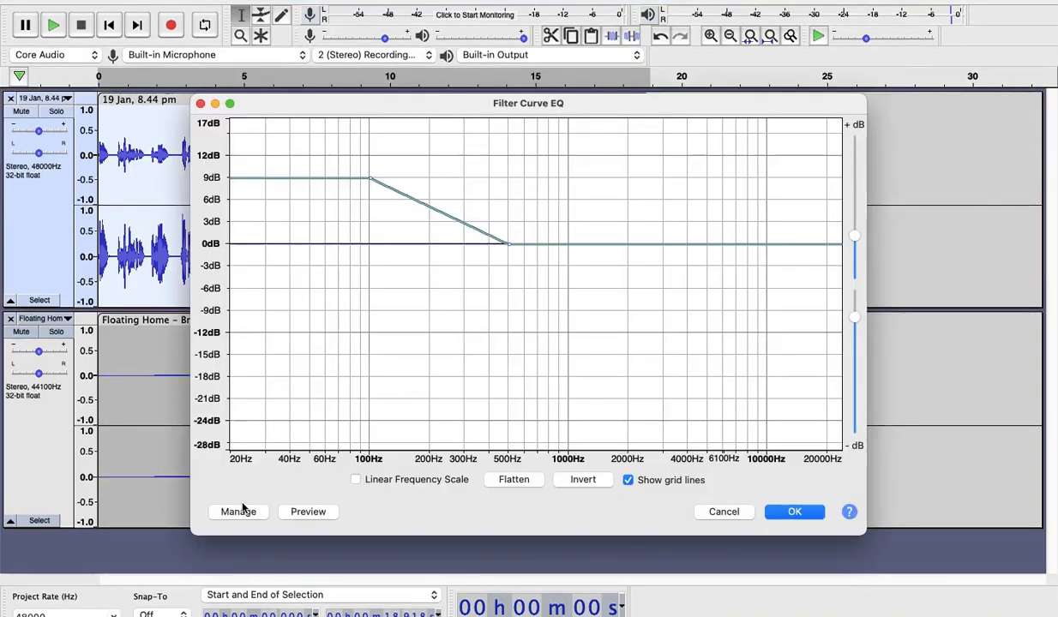
pyautogui.click(243, 511)
pyautogui.moveTo(281, 542)
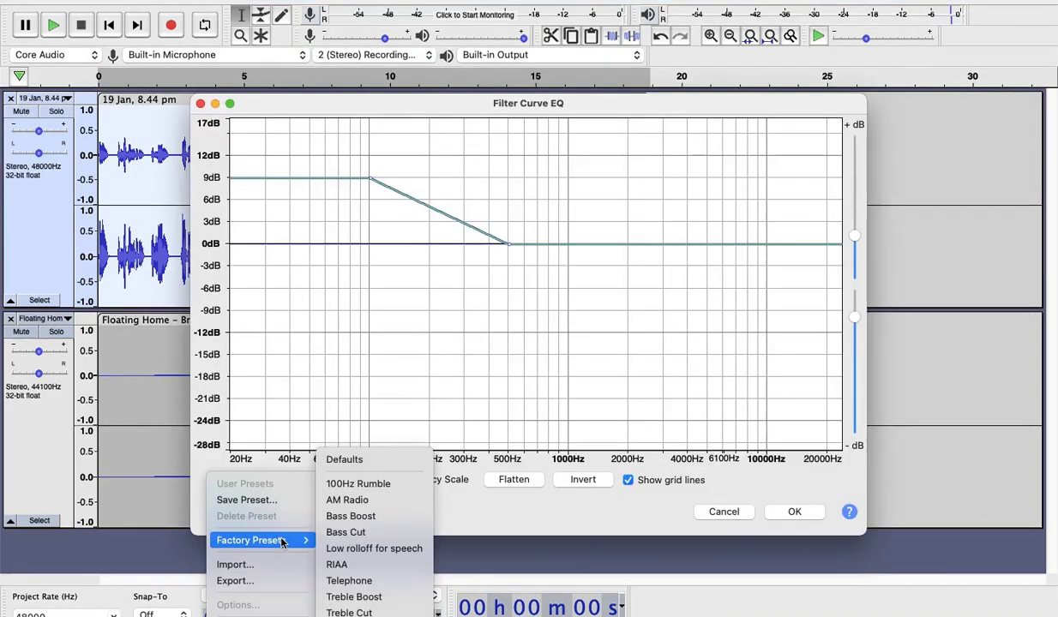
pyautogui.click(366, 597)
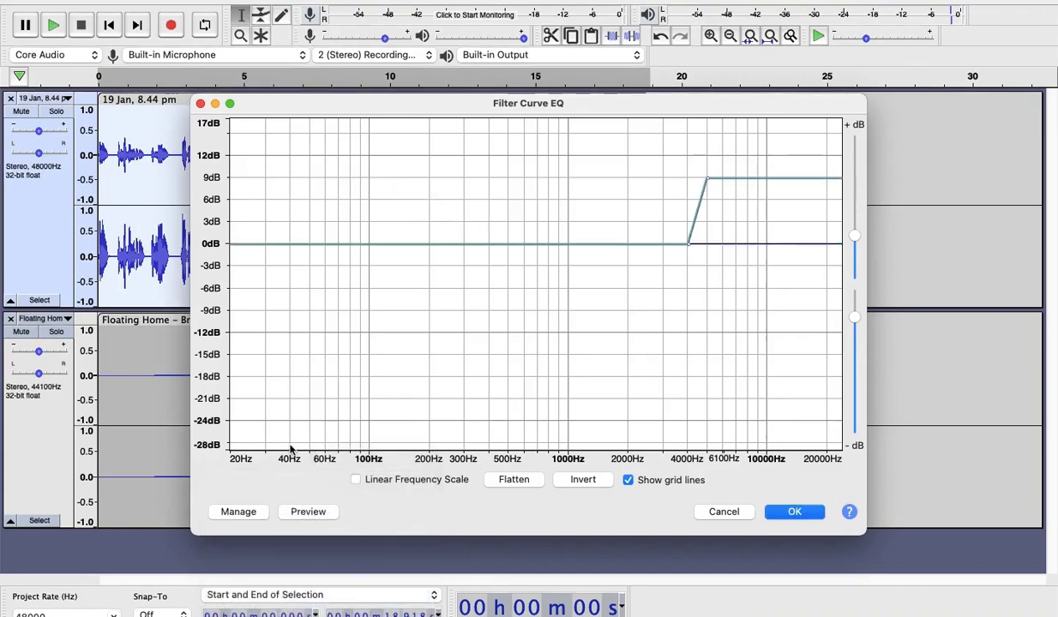
pyautogui.click(308, 512)
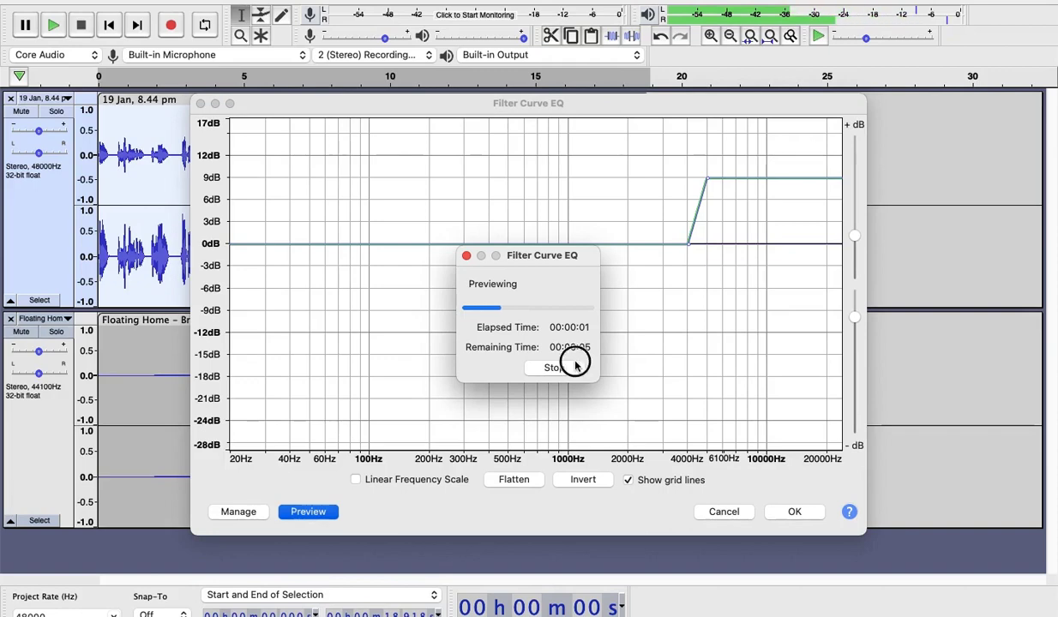
pyautogui.click(793, 512)
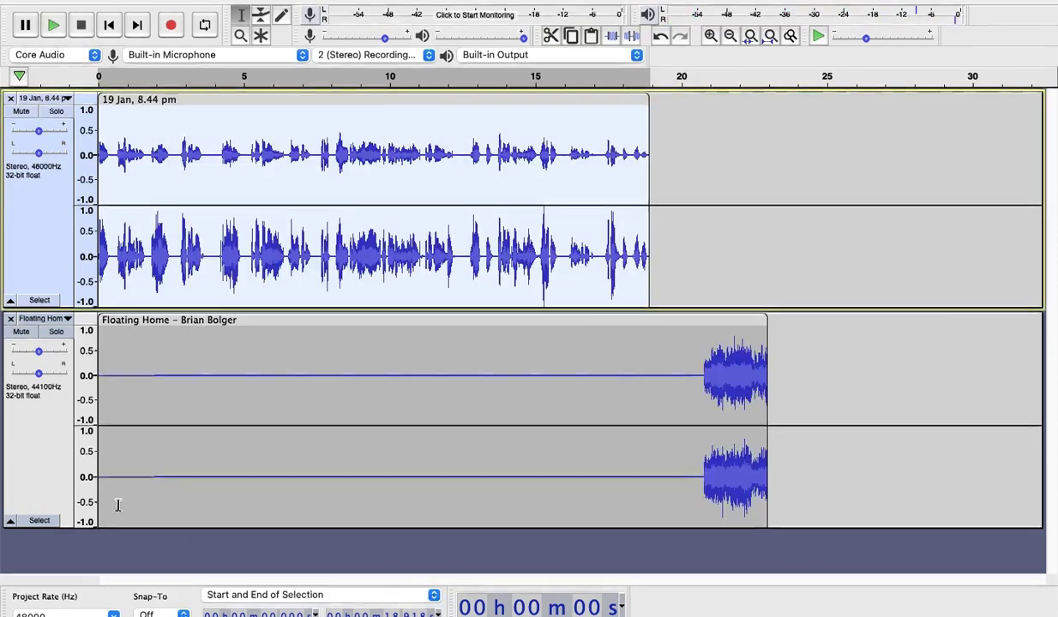
# Step: Preview and apply the Bass Boost factory preset in Filter Curve EQ to the voice clip
pyautogui.click(408, 3)
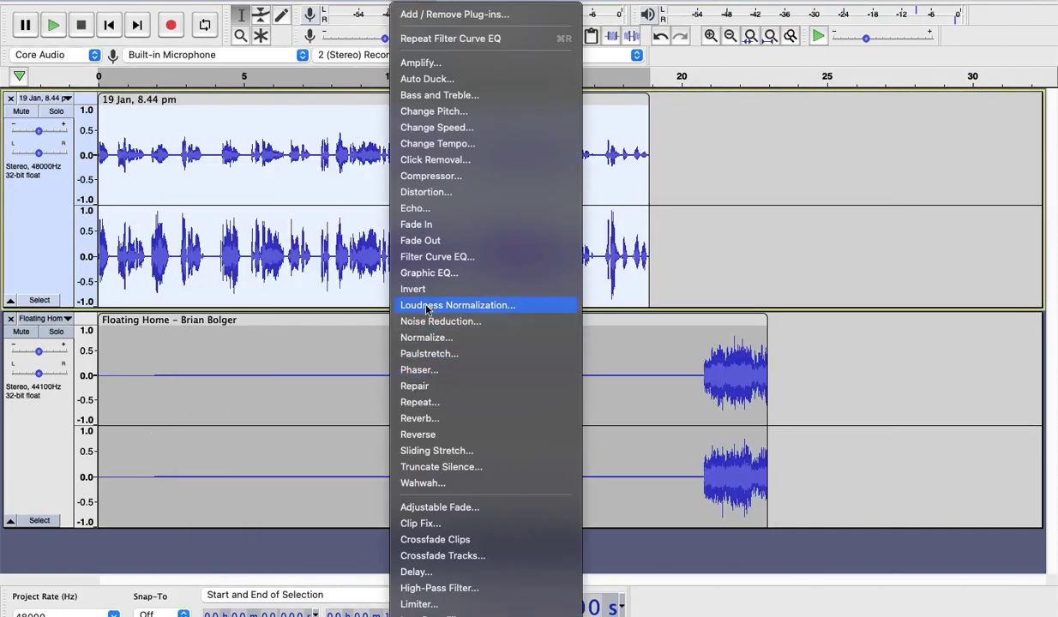
pyautogui.click(444, 255)
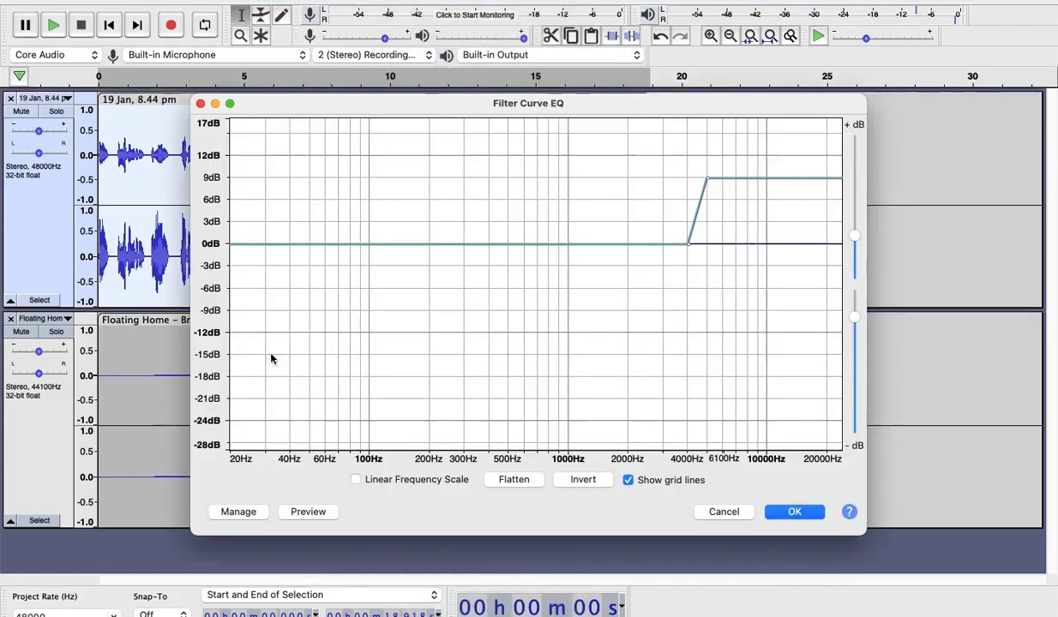
pyautogui.click(237, 509)
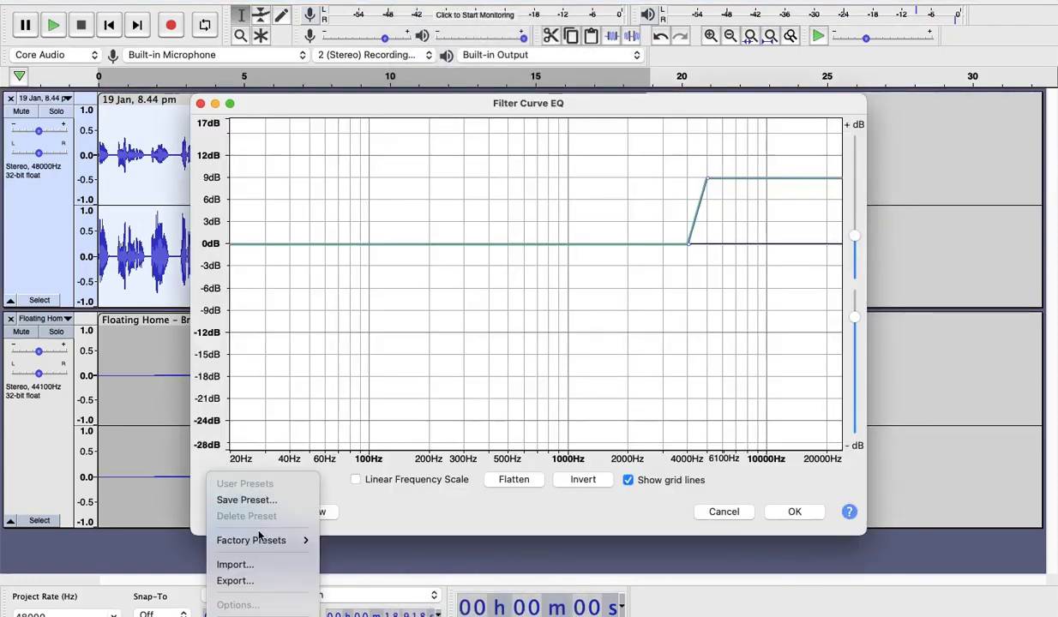
pyautogui.moveTo(259, 540)
pyautogui.click(382, 511)
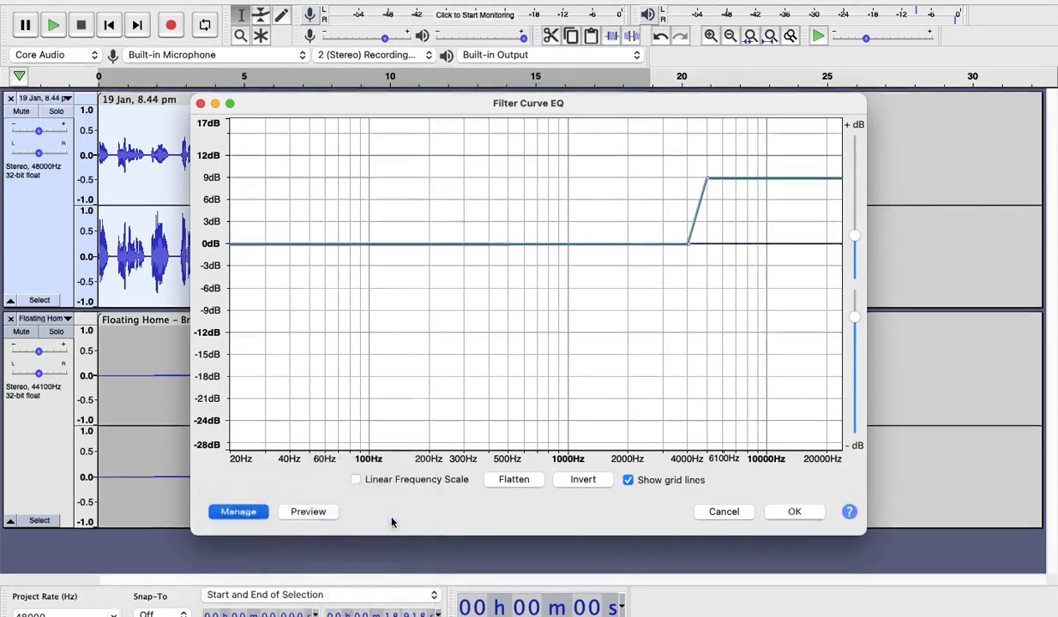
pyautogui.click(317, 512)
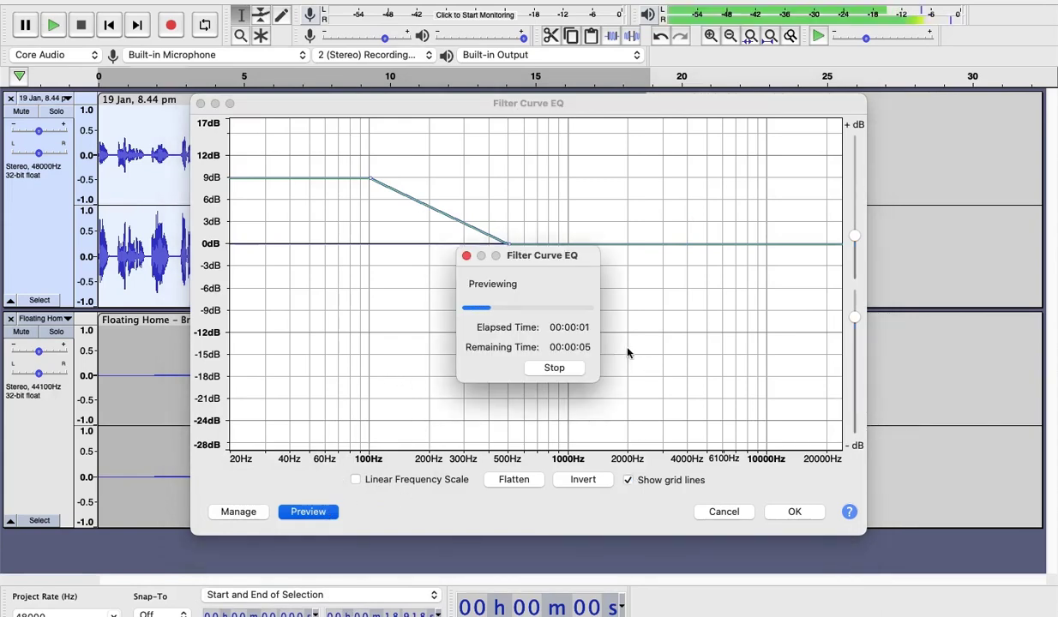
pyautogui.click(555, 367)
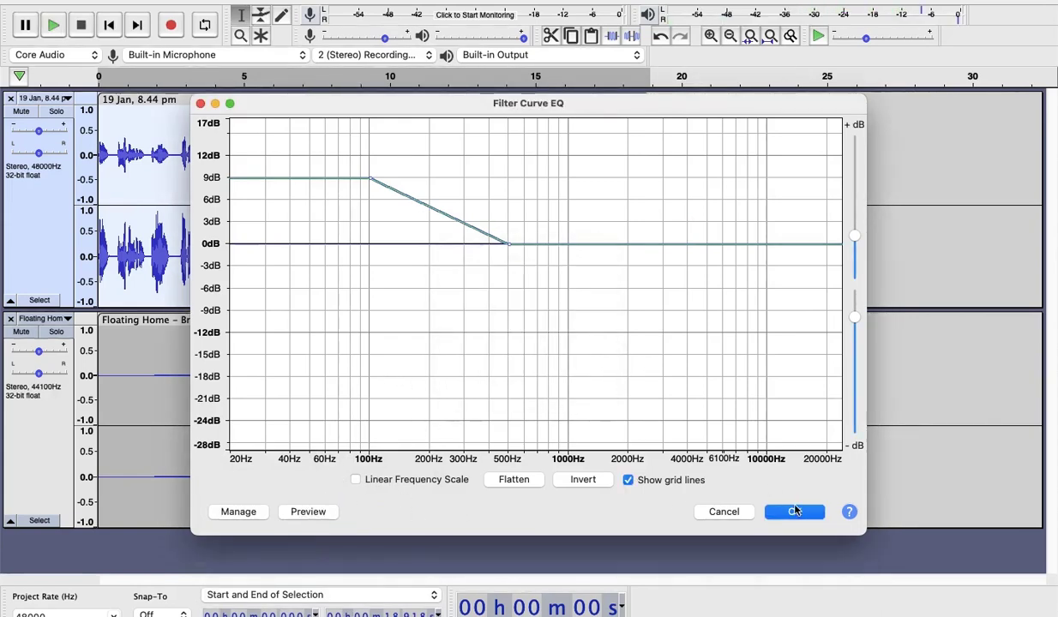
pyautogui.click(794, 511)
pyautogui.click(405, 2)
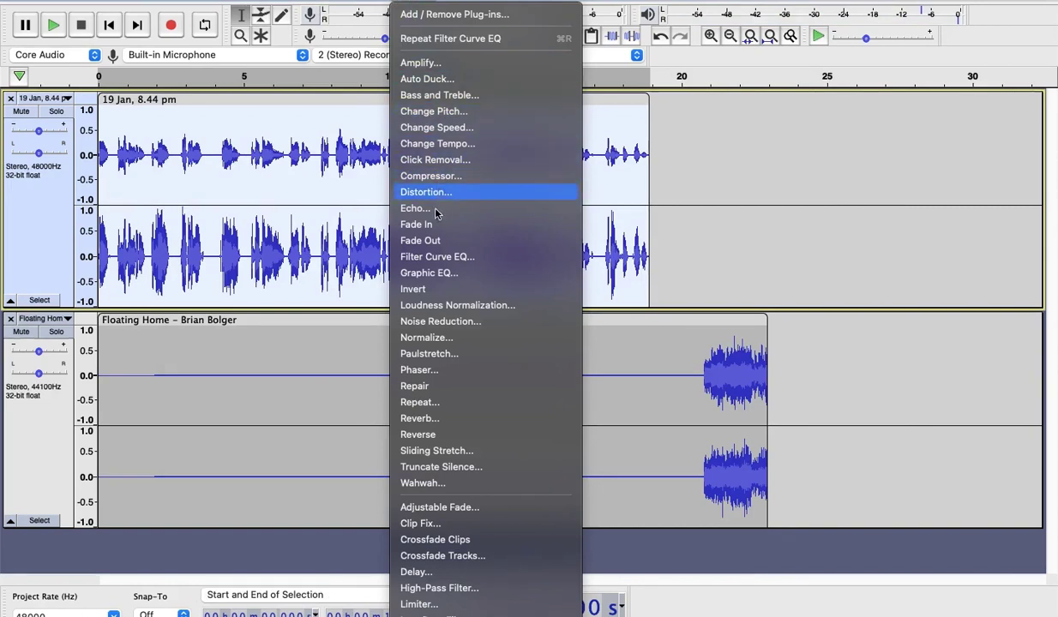
# Step: Preview and apply Normalize to the voice clip with a -1.0 dB peak
pyautogui.click(429, 337)
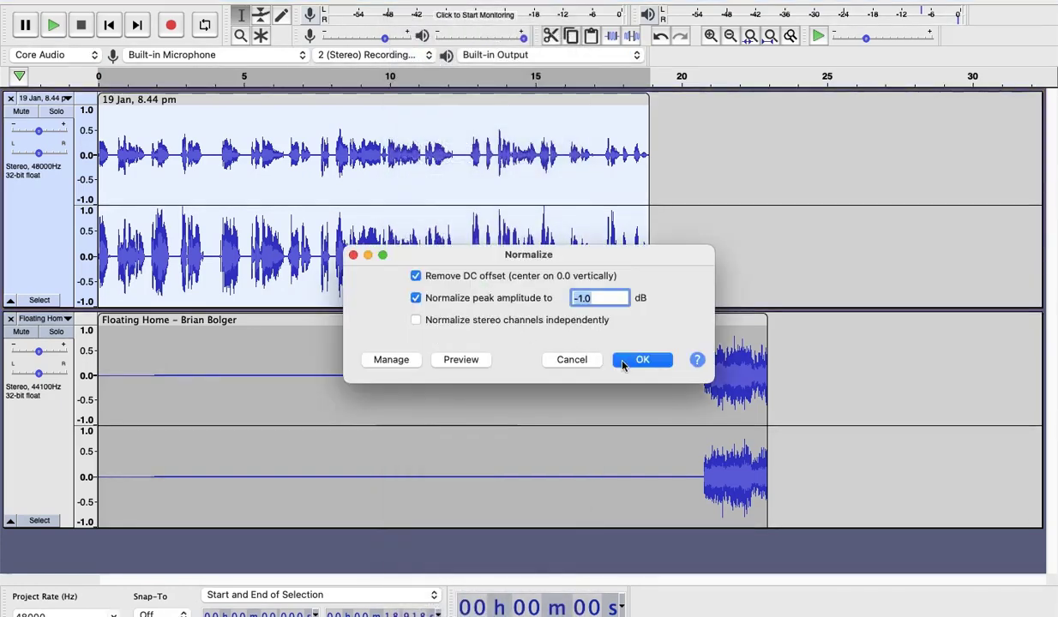
pyautogui.click(454, 359)
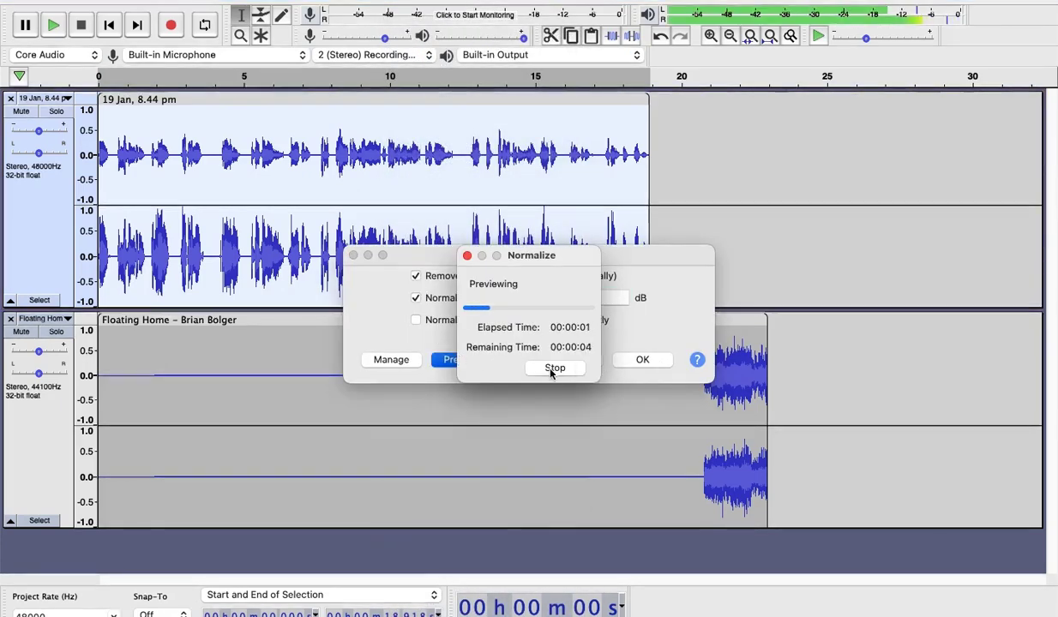
pyautogui.click(553, 368)
pyautogui.click(639, 361)
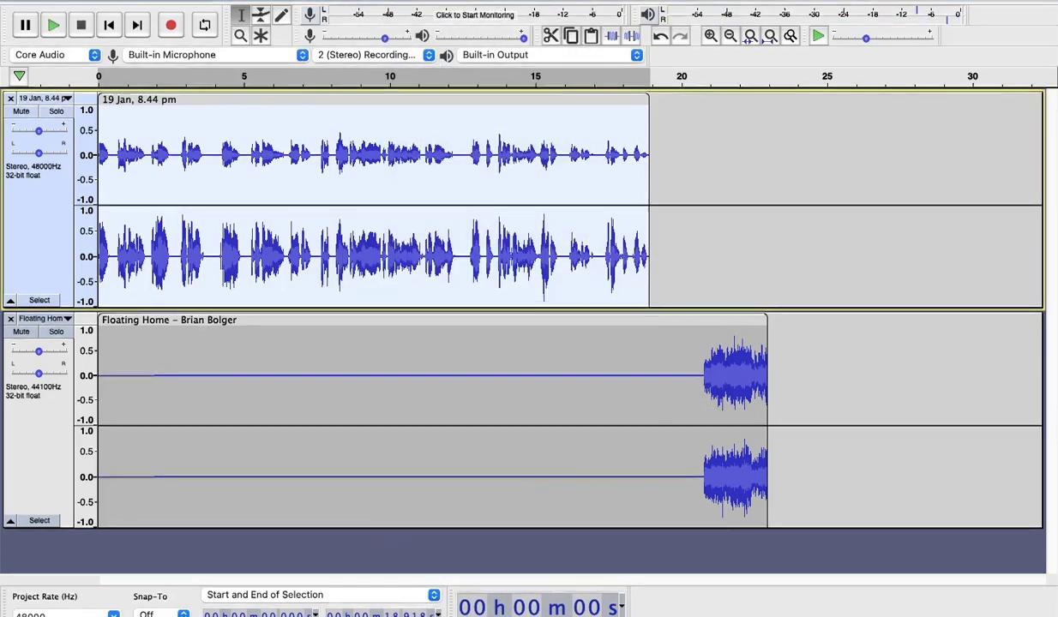
# Step: Apply a second Filter Curve EQ pass using the Bass Boost factory preset
pyautogui.click(399, 2)
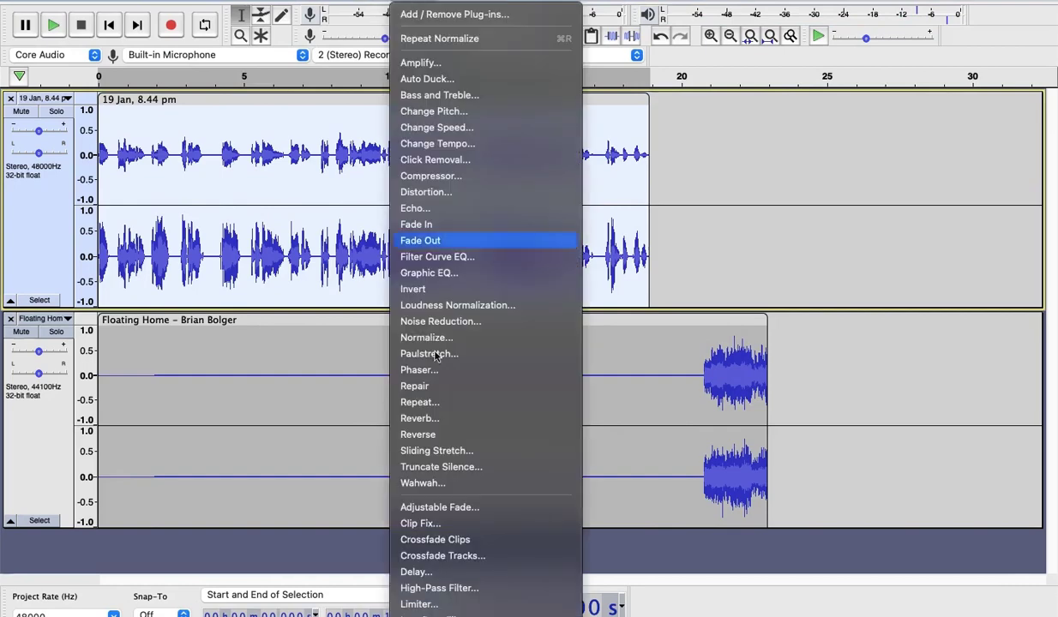
pyautogui.click(438, 257)
pyautogui.click(228, 513)
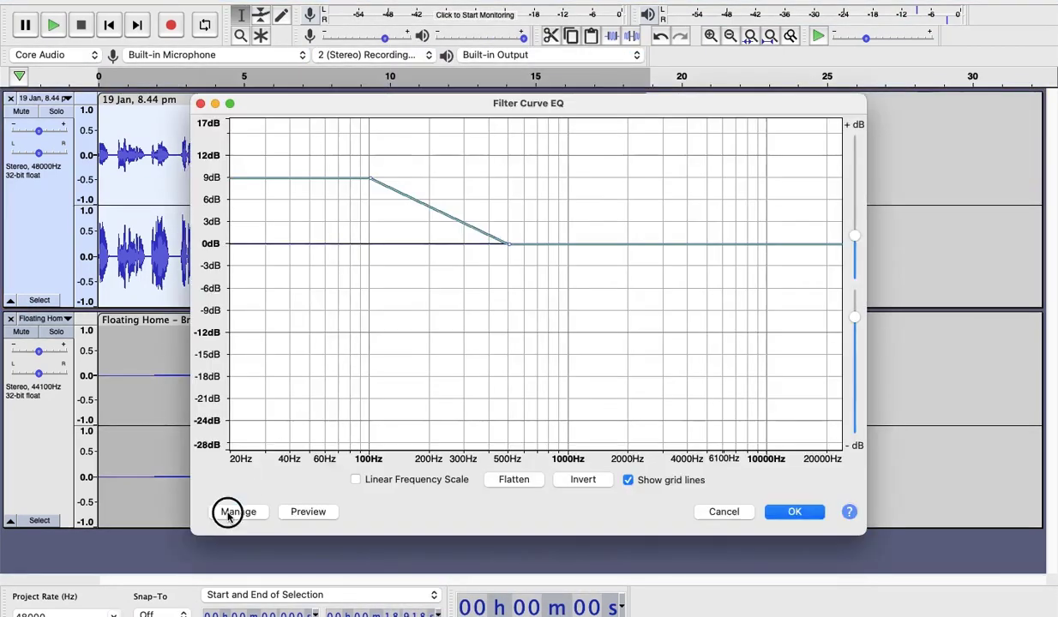
pyautogui.moveTo(266, 539)
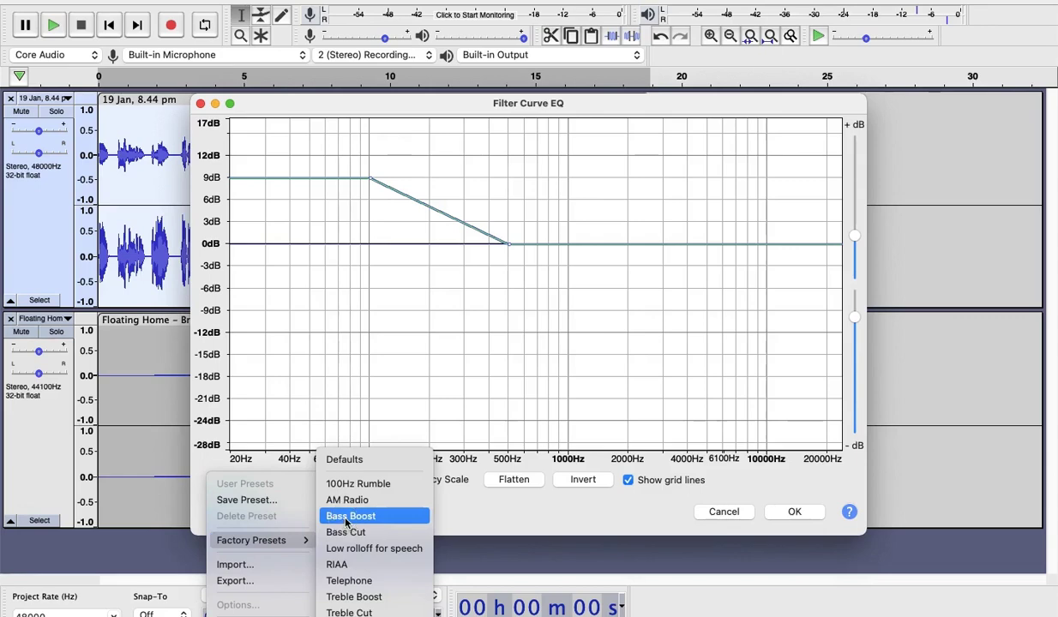
pyautogui.click(350, 514)
pyautogui.click(795, 511)
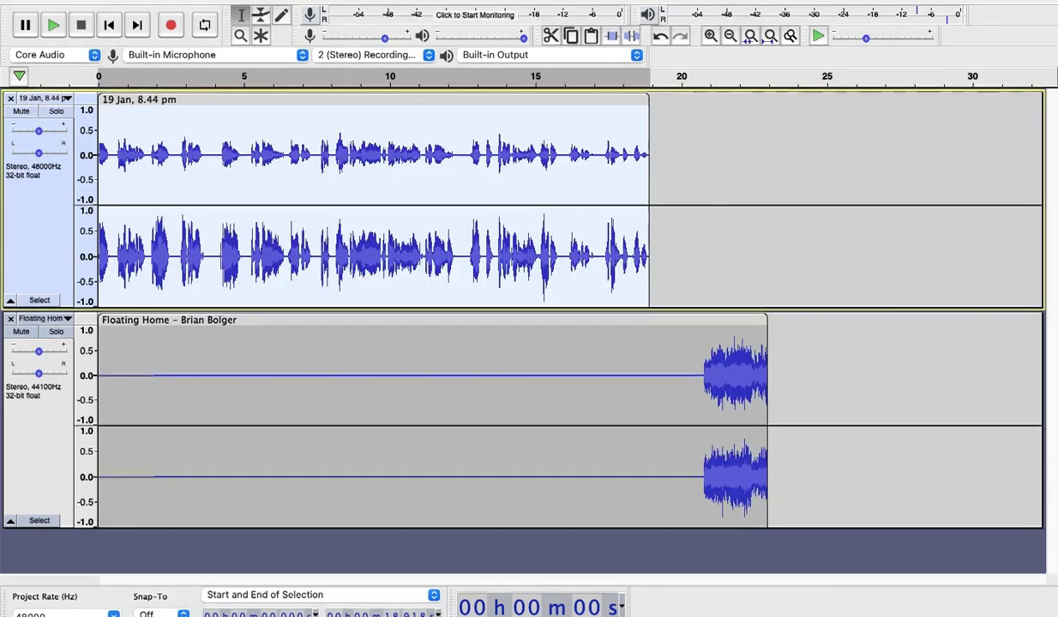
# Step: Play back the mix to check it, then bring up the File menu's Export options
pyautogui.press('space')
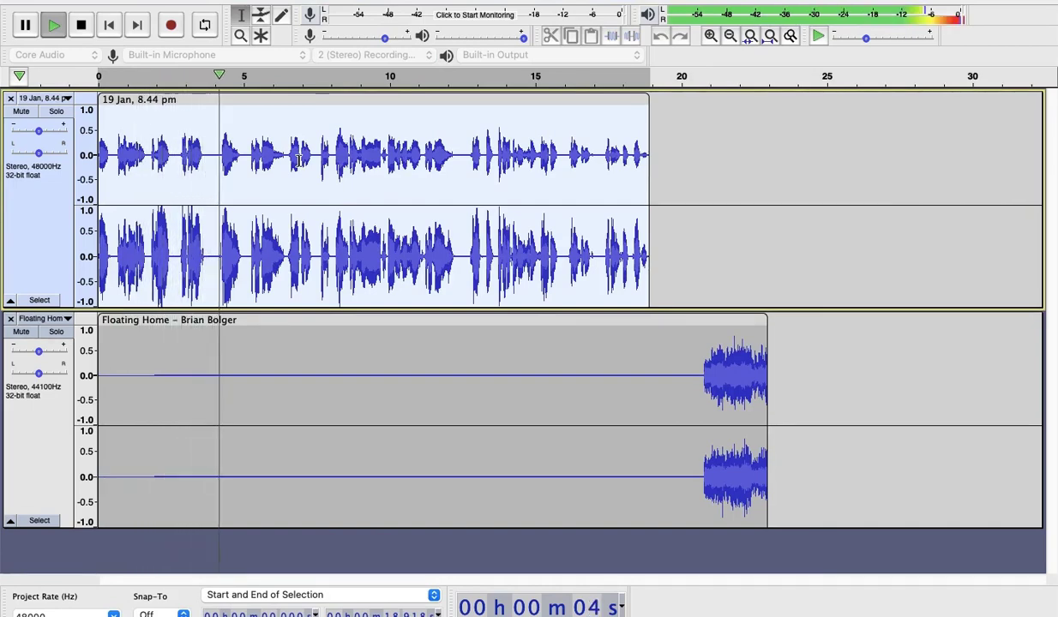
pyautogui.press('space')
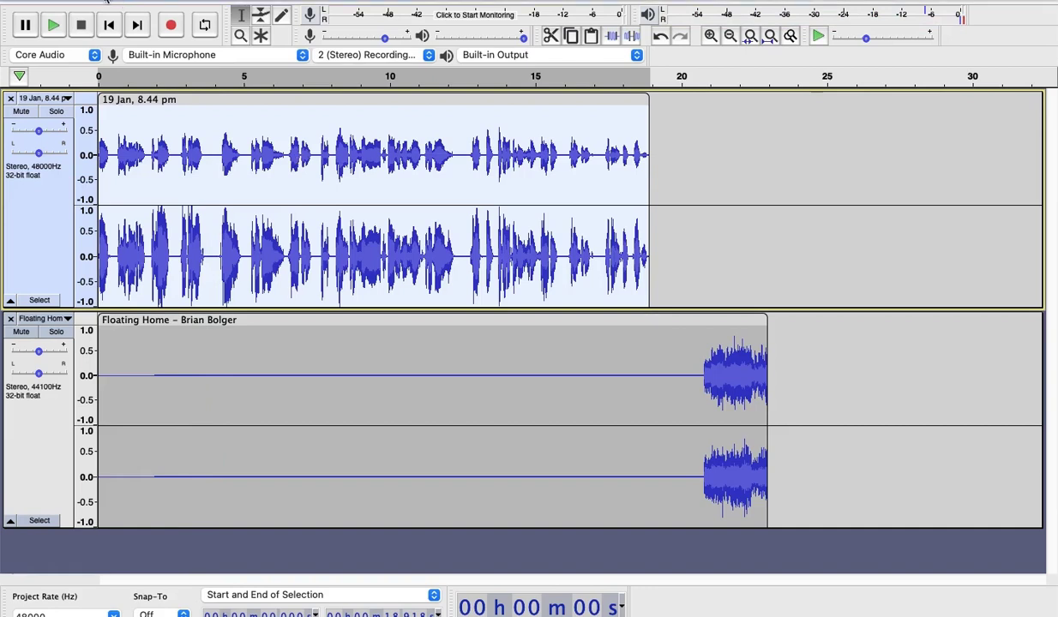
pyautogui.click(104, 2)
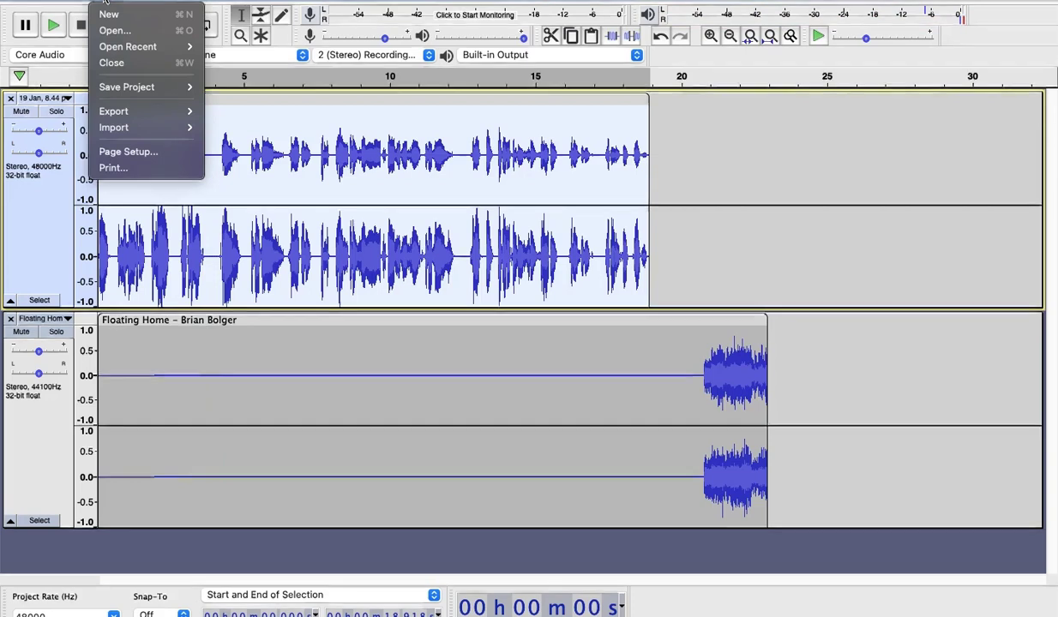
pyautogui.moveTo(150, 118)
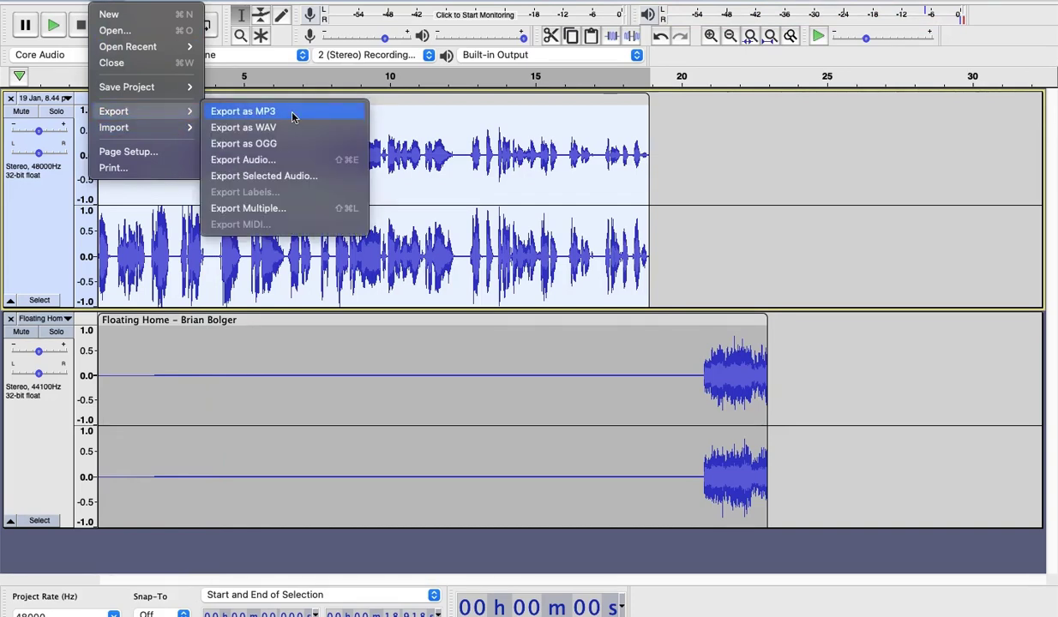